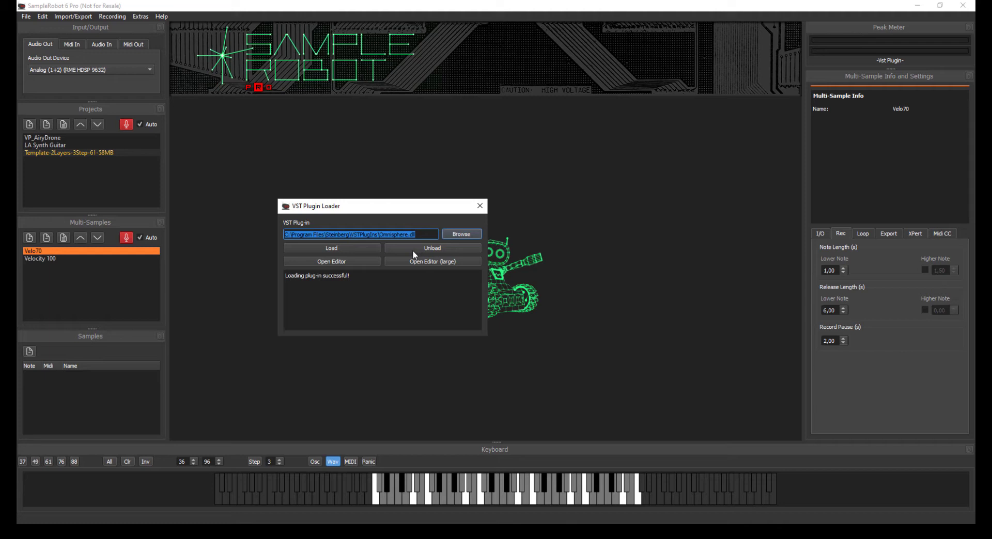
Step: Unload the current VST plug-in and load Engine 2.dll from the Steinberg VSTPlugIns folder instead
left_click(414, 251)
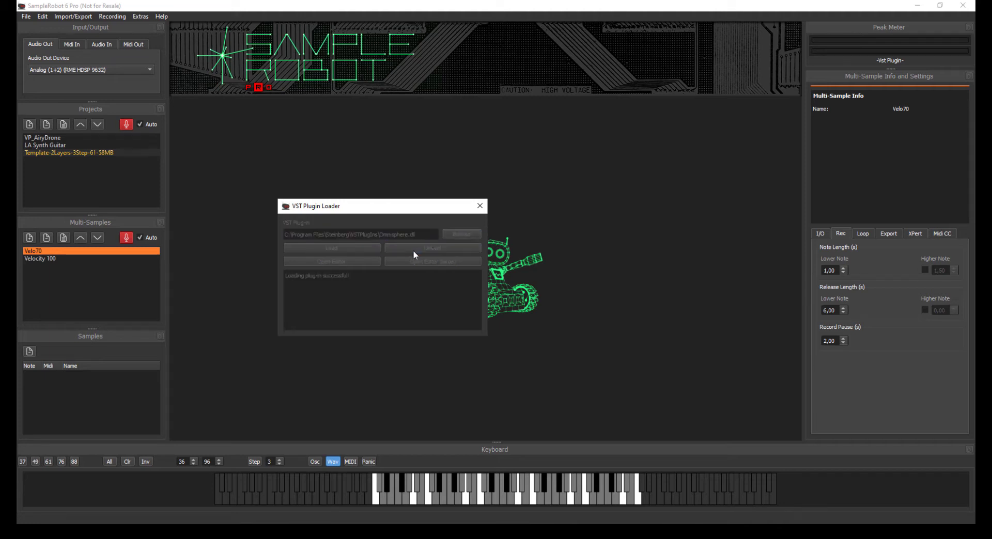
left_click(462, 233)
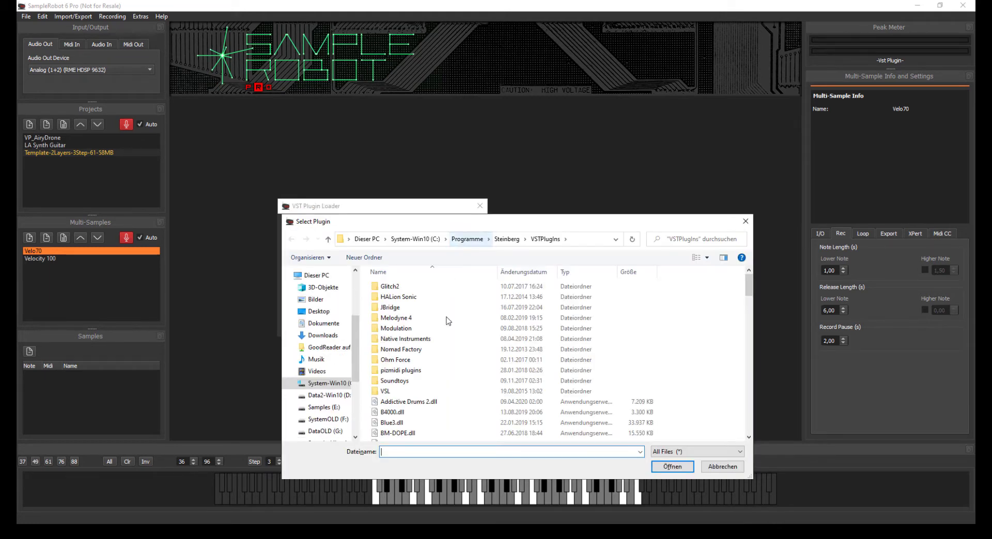
scroll(438, 343, "down", 5)
double_click(400, 295)
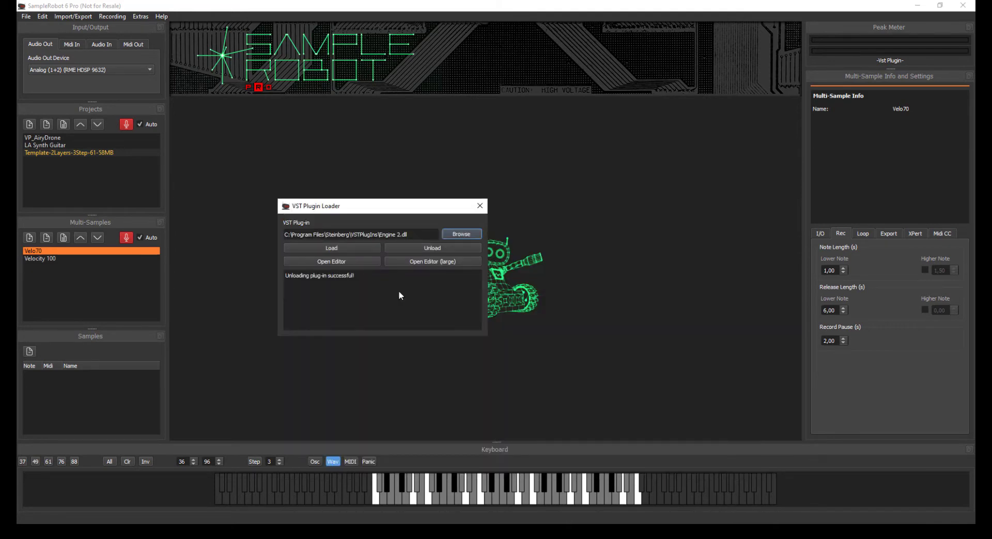
left_click(346, 249)
Step: Load the Music Box from Forest Kingdom II's plucked instruments in the plug-in editor, and close the editor and plug-in loader
left_click(332, 260)
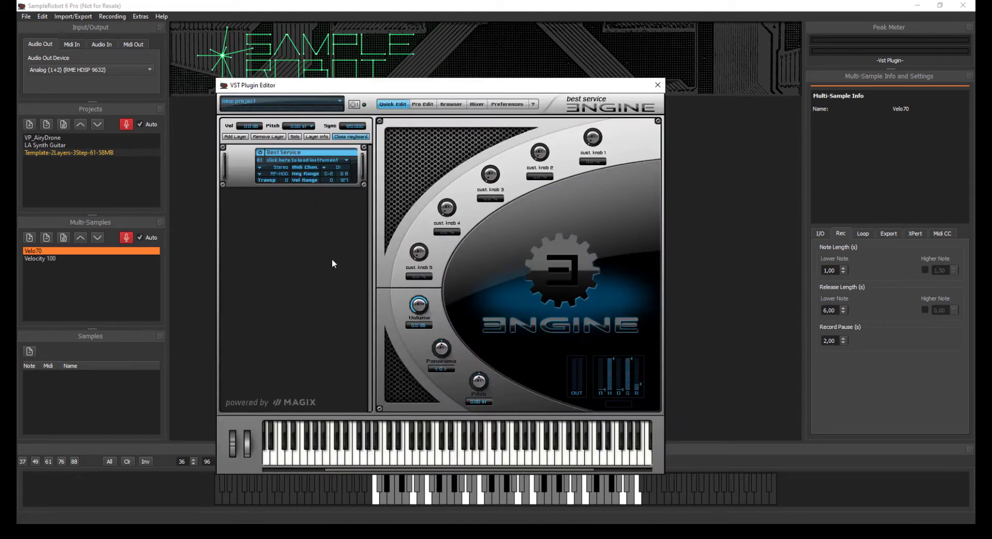
left_click(323, 160)
mouse_move(322, 204)
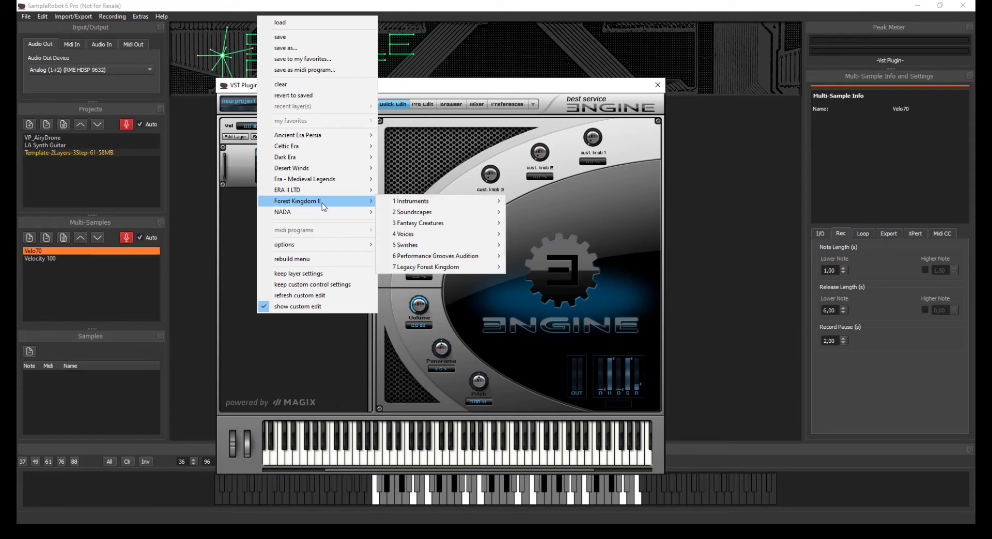
mouse_move(423, 204)
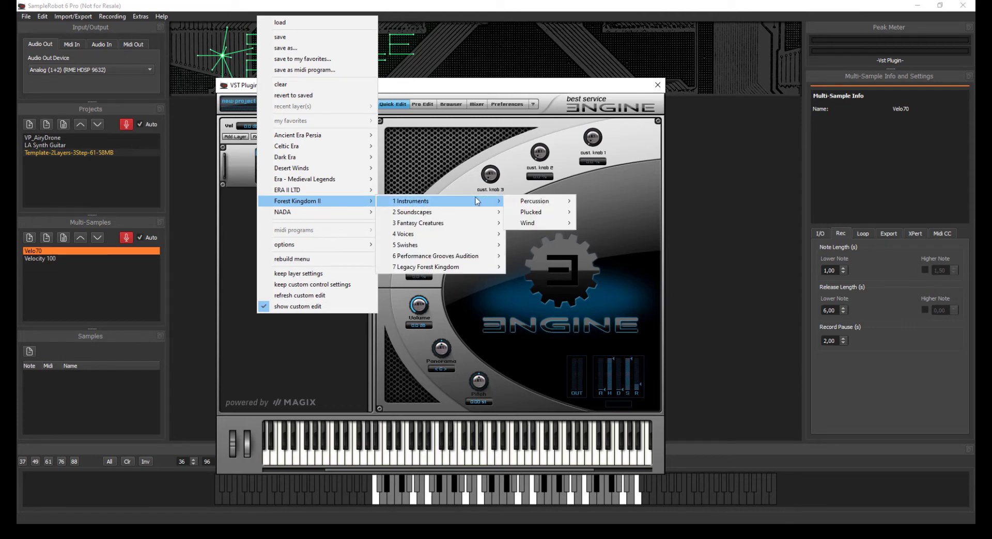
mouse_move(550, 213)
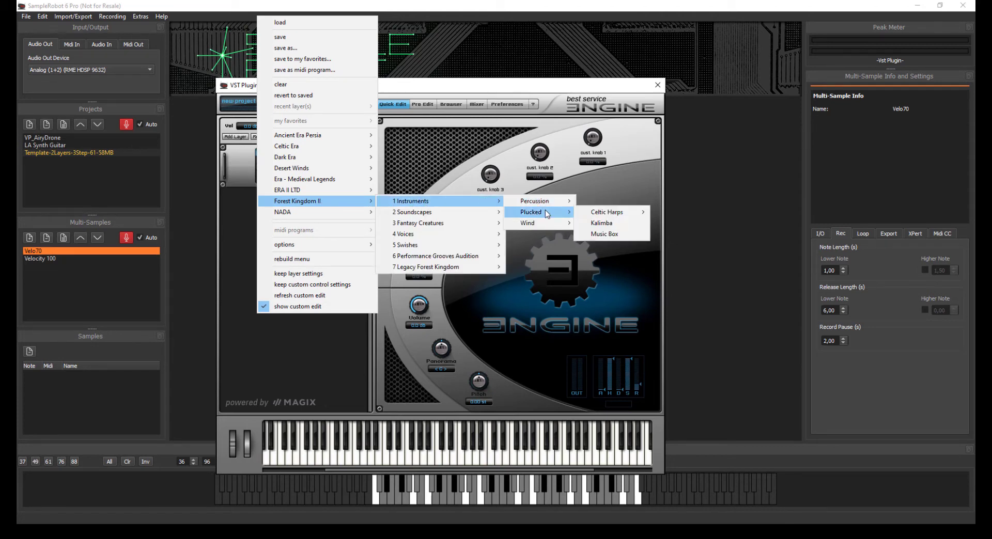
left_click(602, 234)
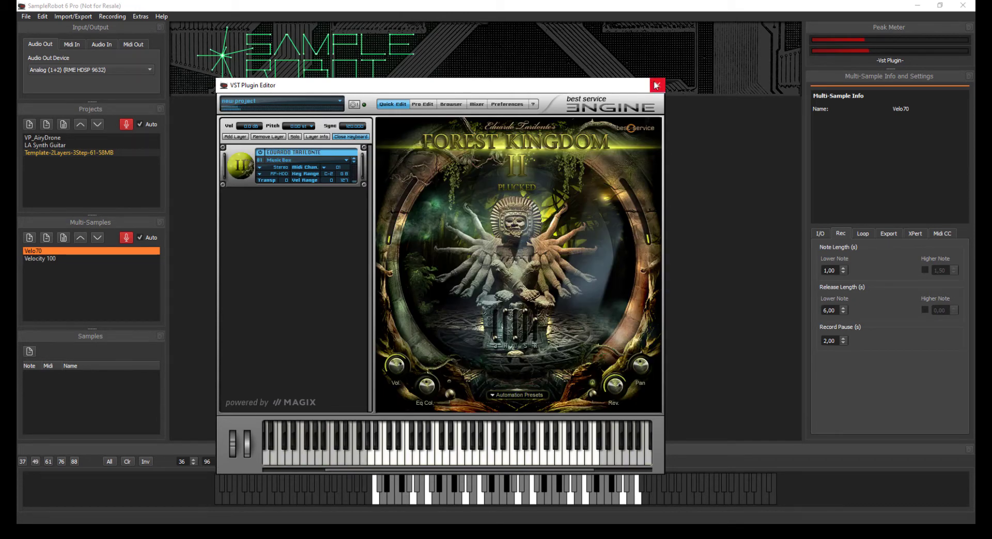
left_click(655, 85)
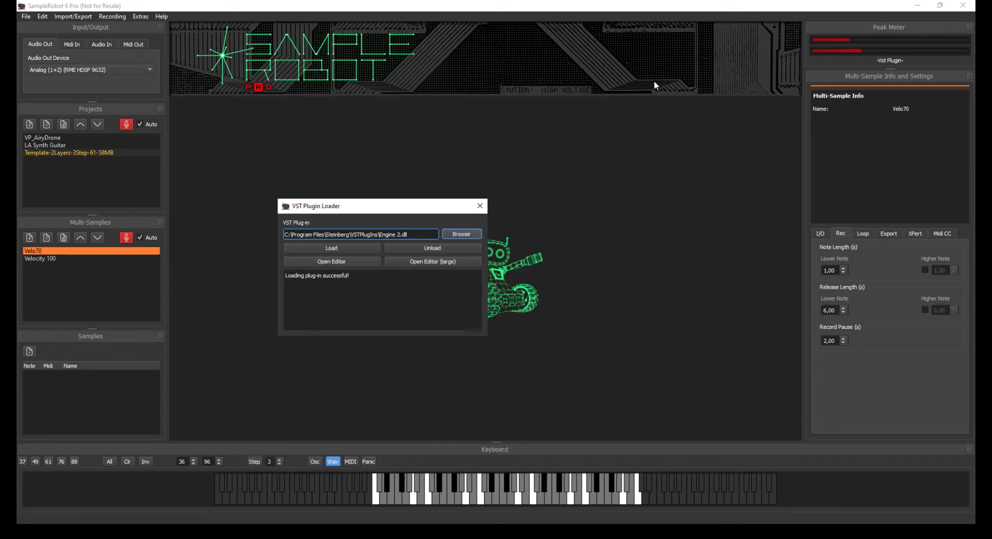
left_click(480, 205)
Step: Rename the Template-2Layers-3Step-61-58MB project as Forest Kingdom Musicbox
left_click(110, 153)
left_click(110, 153)
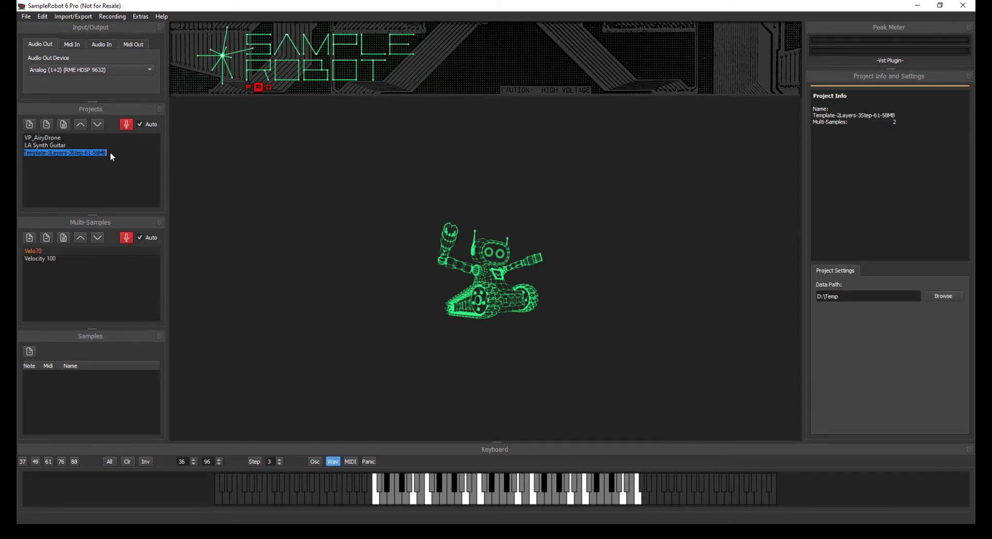
type("Forest Kingdom Musicbox")
key("Return")
Step: Create a folder named Forest Kingdom Musicbox in D:\SampleRobot and set it as the project's data path
double_click(855, 297)
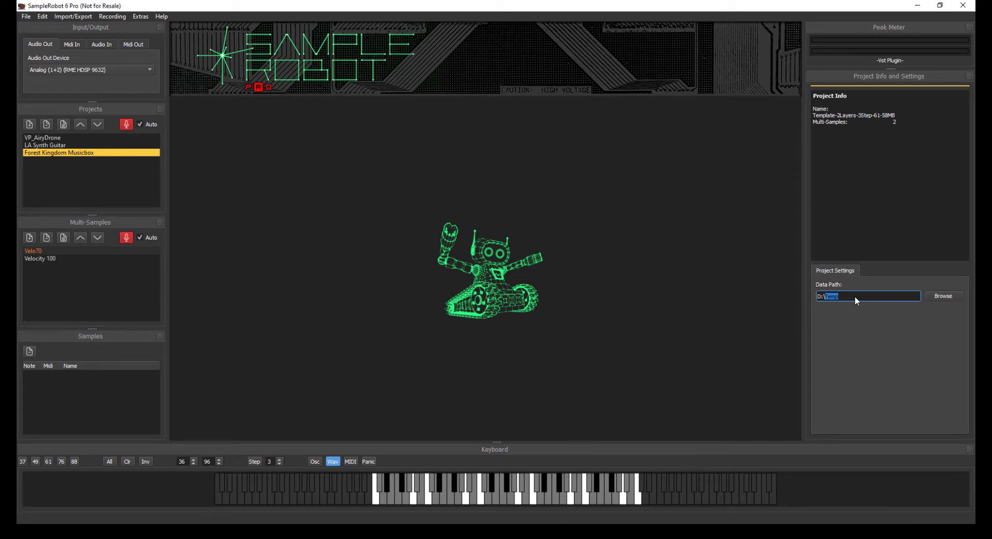
left_click(943, 296)
left_click(101, 57)
type("Forest Kingdom Musicbox")
key("Return")
key("Return")
left_click(399, 264)
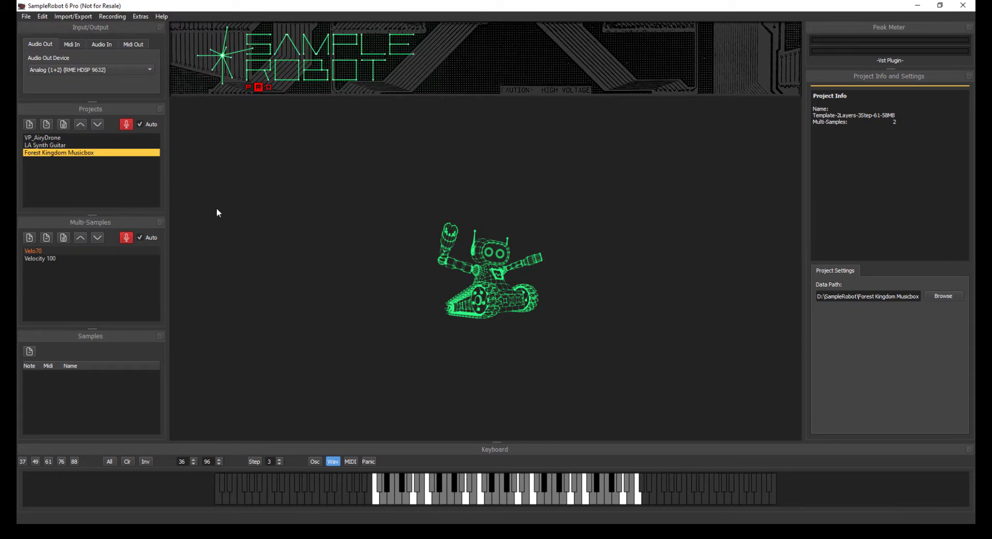
Step: Record all multi-samples of the Forest Kingdom Musicbox project automatically, using offline bouncing
left_click(126, 125)
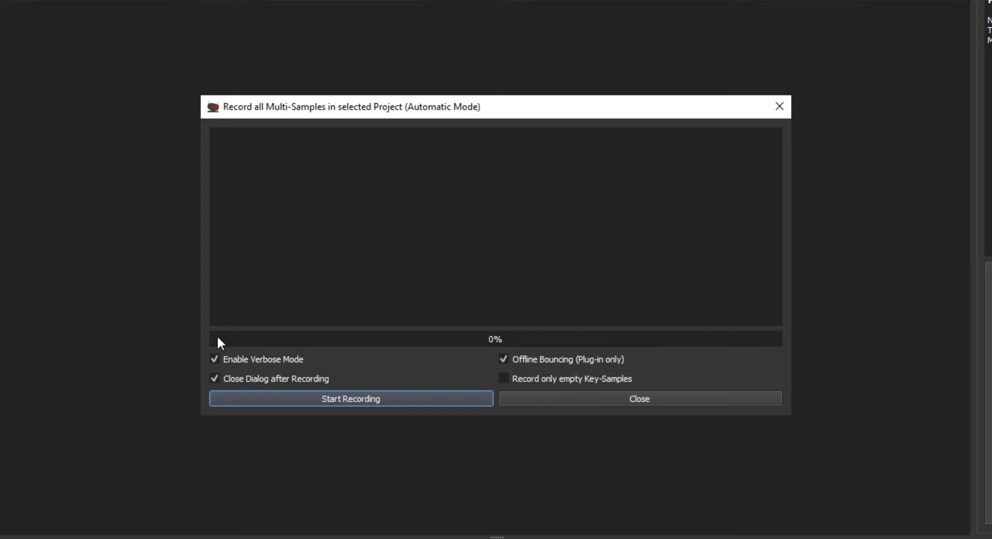
left_click(331, 399)
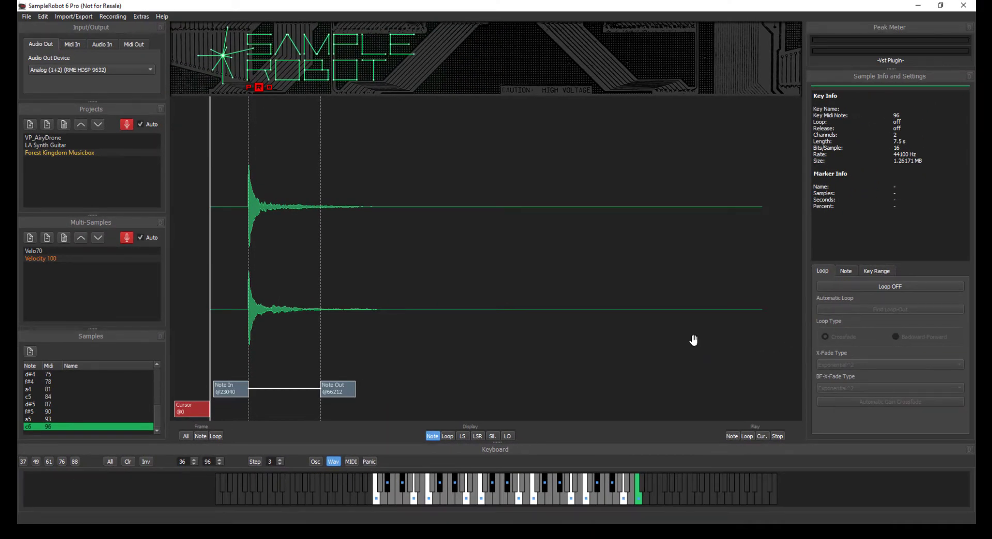
Step: Run Auto-Note with the multi-sample record settings on the key samples of the whole selected project
left_click(41, 17)
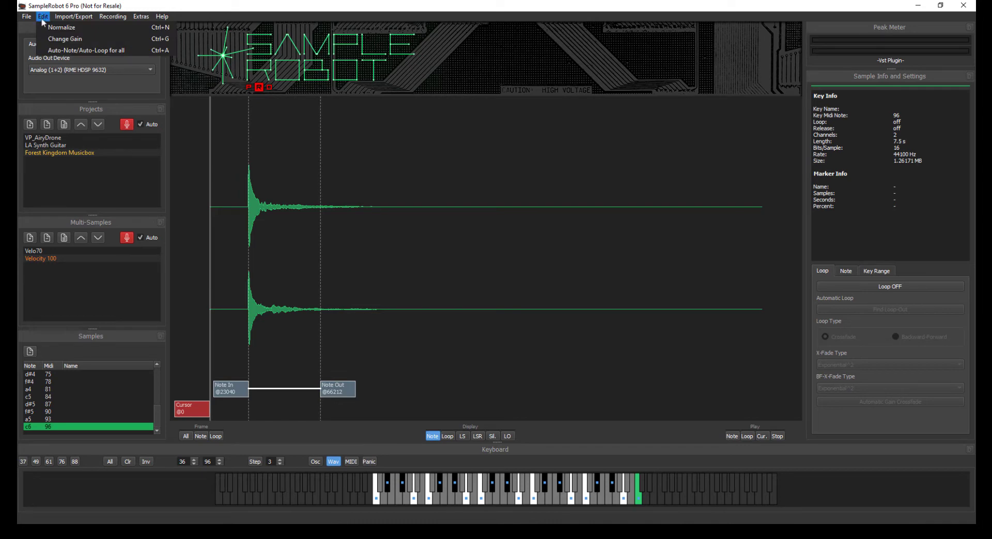
left_click(51, 48)
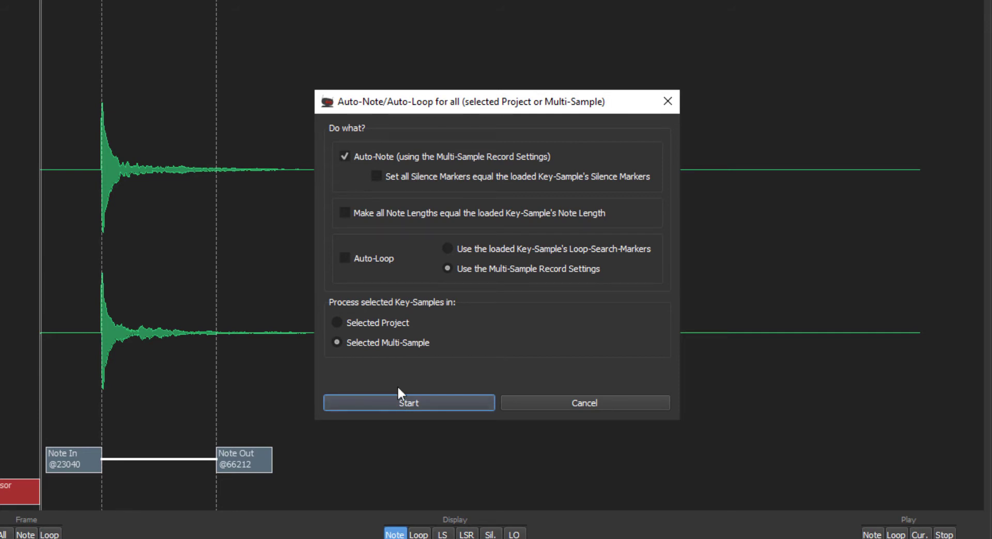
left_click(391, 322)
left_click(391, 401)
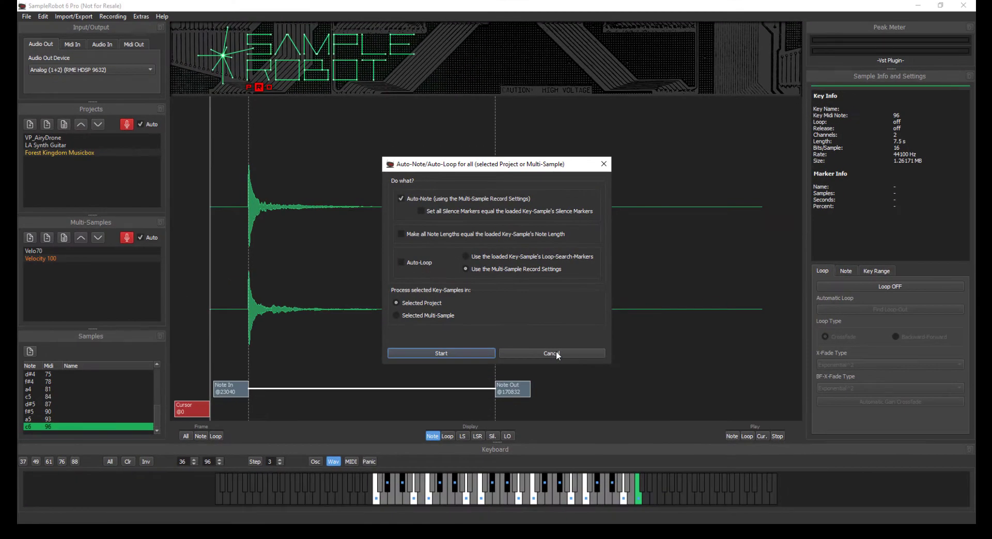
left_click(556, 353)
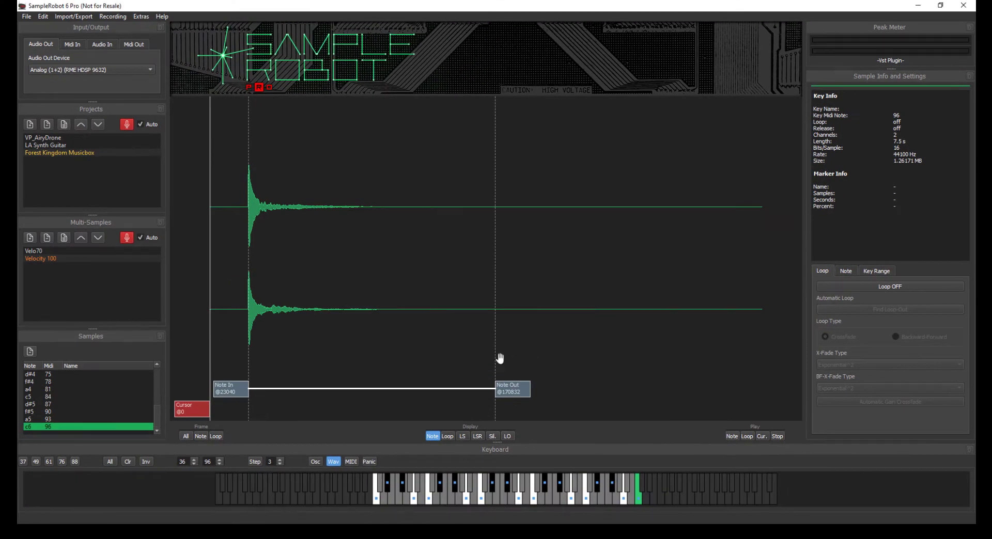
Step: Check the Note In and Note Out markers of samples f#5 and a4 in Velocity 100 and of a4 in Velo70
left_click(72, 412)
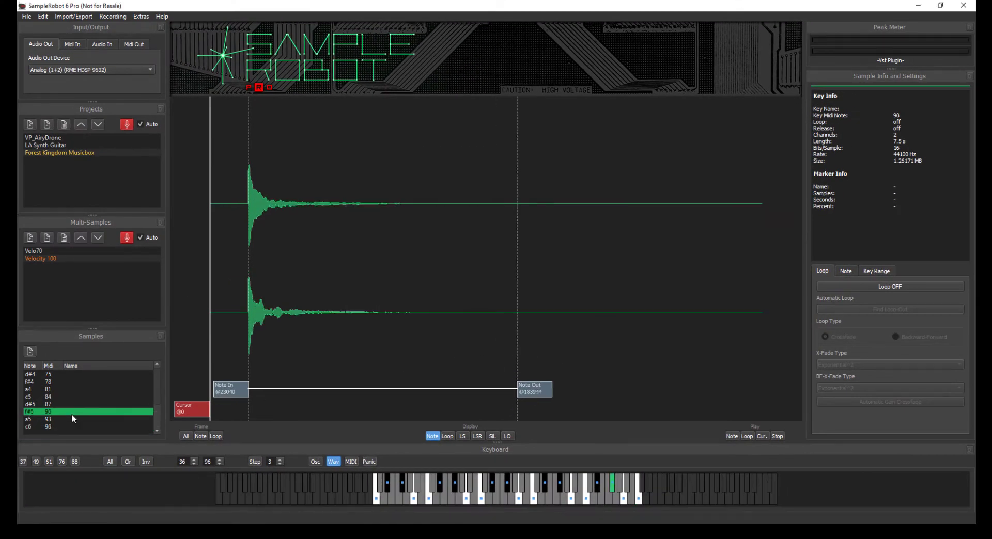
left_click(78, 389)
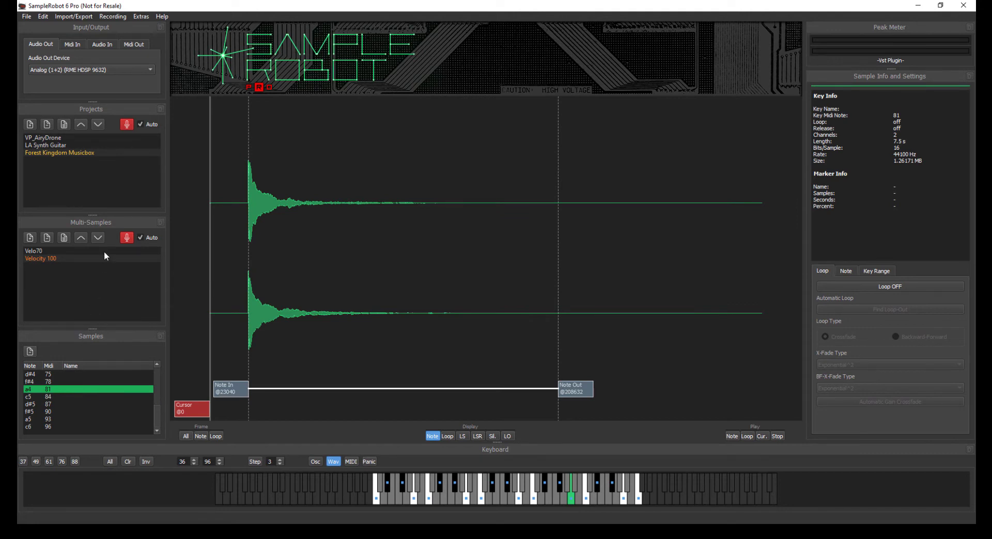
left_click(104, 251)
left_click(69, 390)
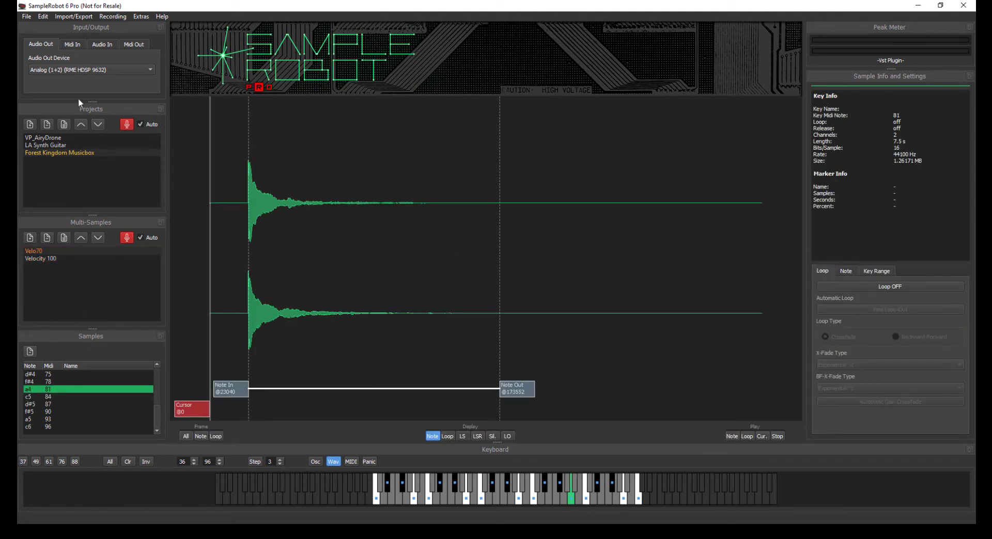
Step: Export the project in Yamaha Montage X7U format as Forest Kingdom Musicbox.X7U into the Forest Kingdom Musicbox folder, keeping the offered export settings
left_click(81, 18)
mouse_move(82, 35)
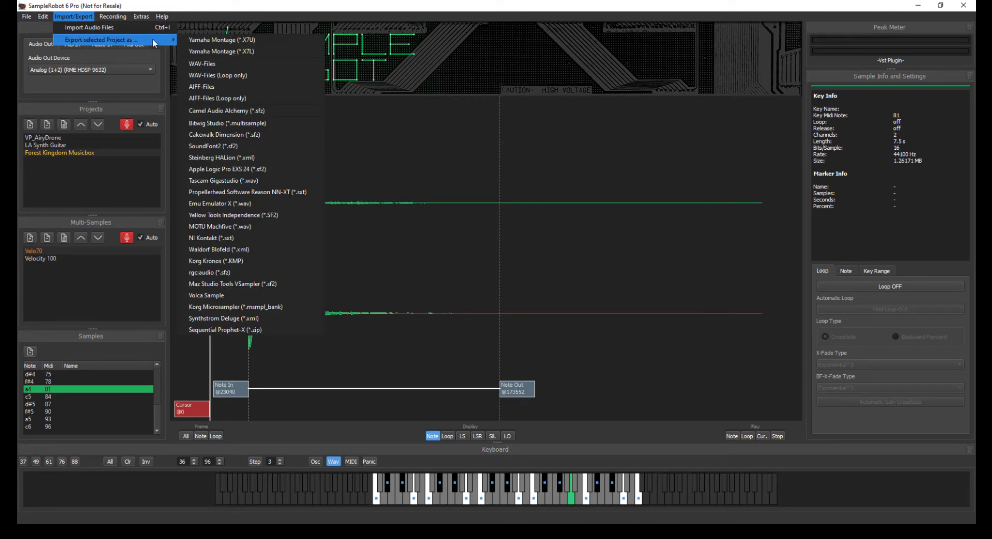
key("Right")
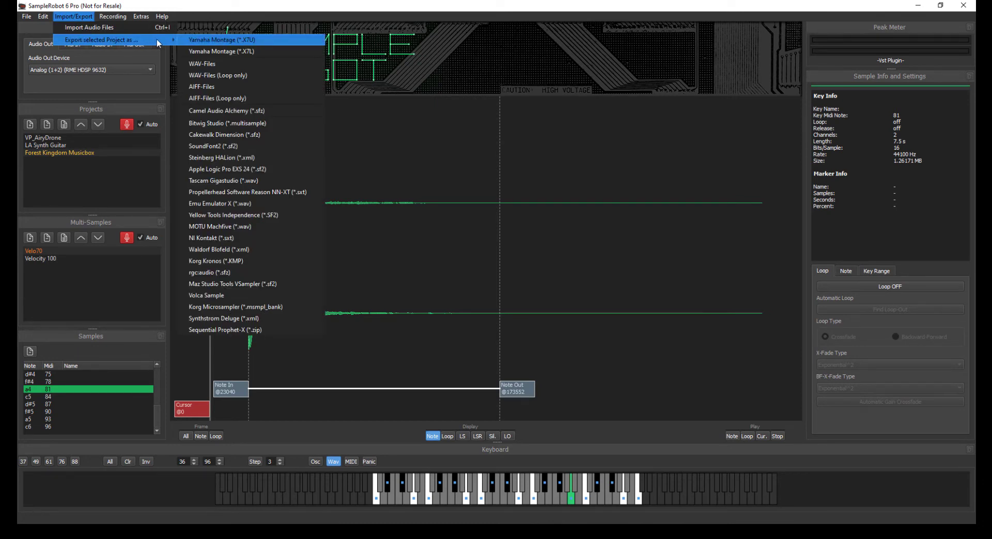
left_click(224, 40)
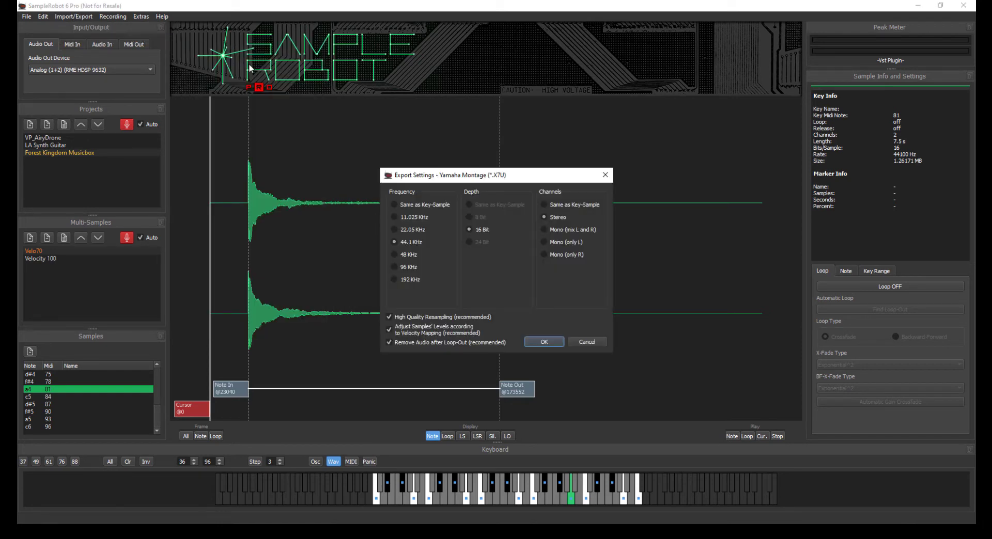
left_click(538, 343)
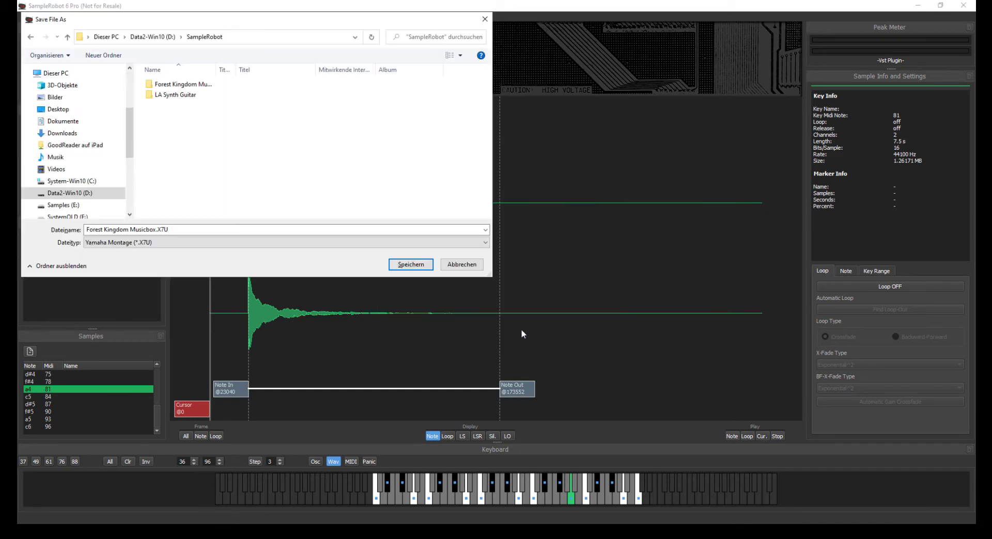
double_click(174, 85)
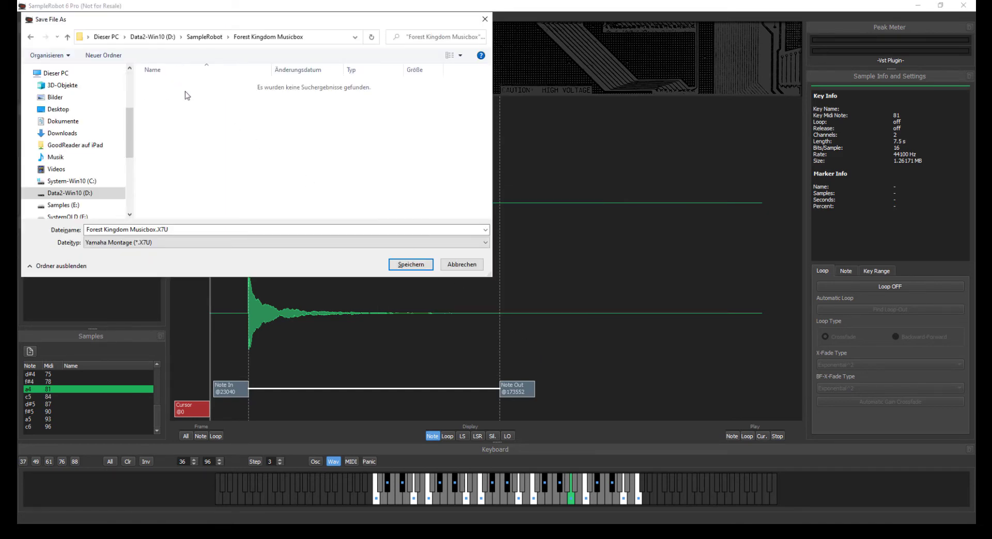
left_click(411, 264)
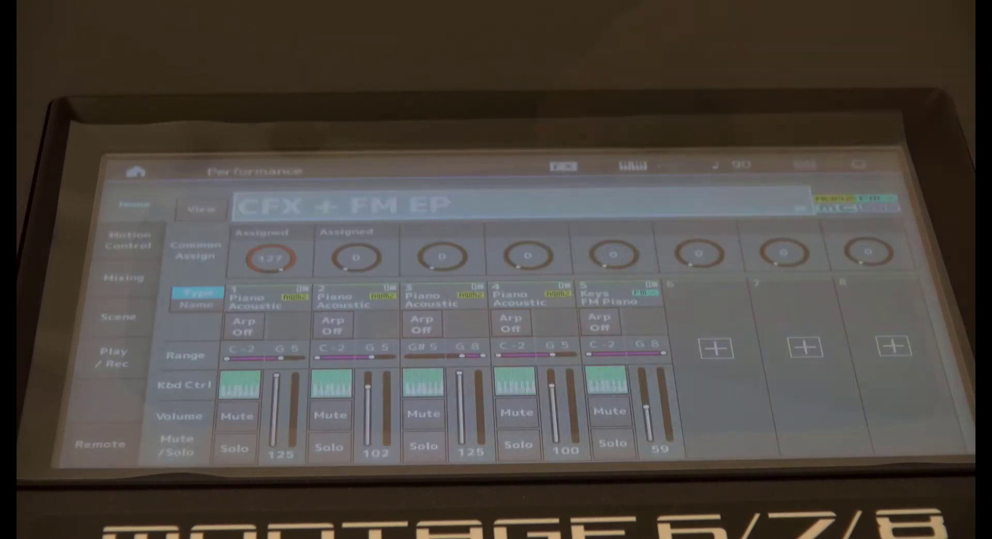
left_click(362, 205)
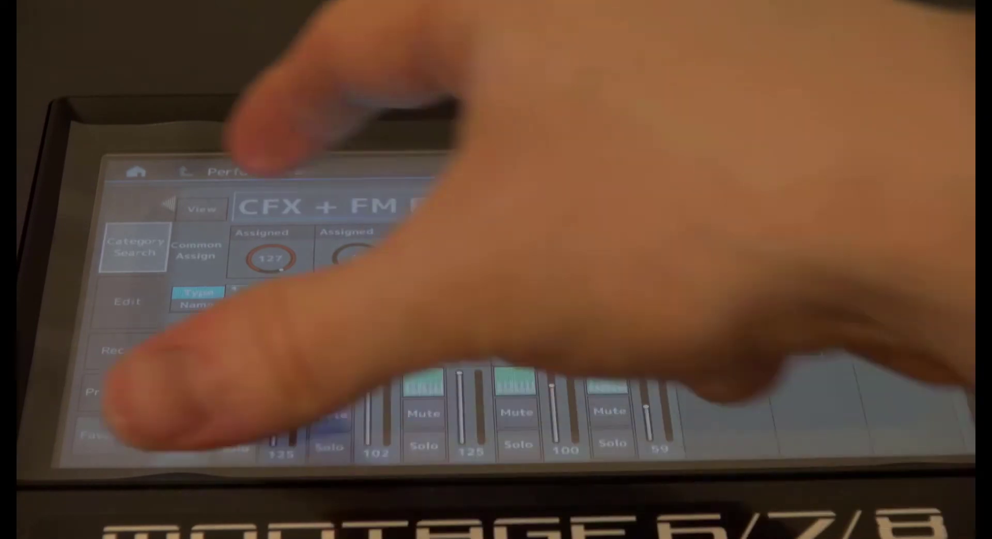
left_click(135, 247)
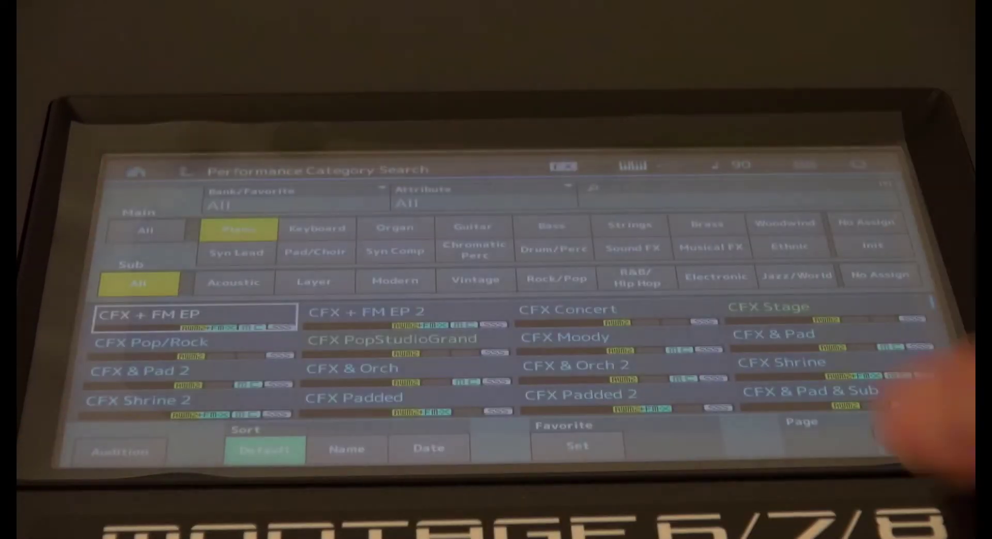
left_click(671, 196)
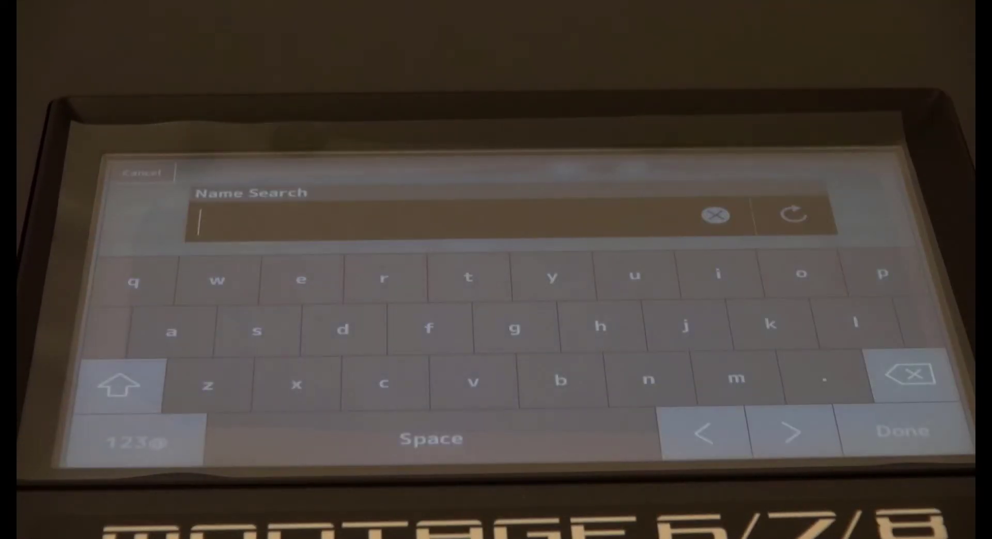
type("for")
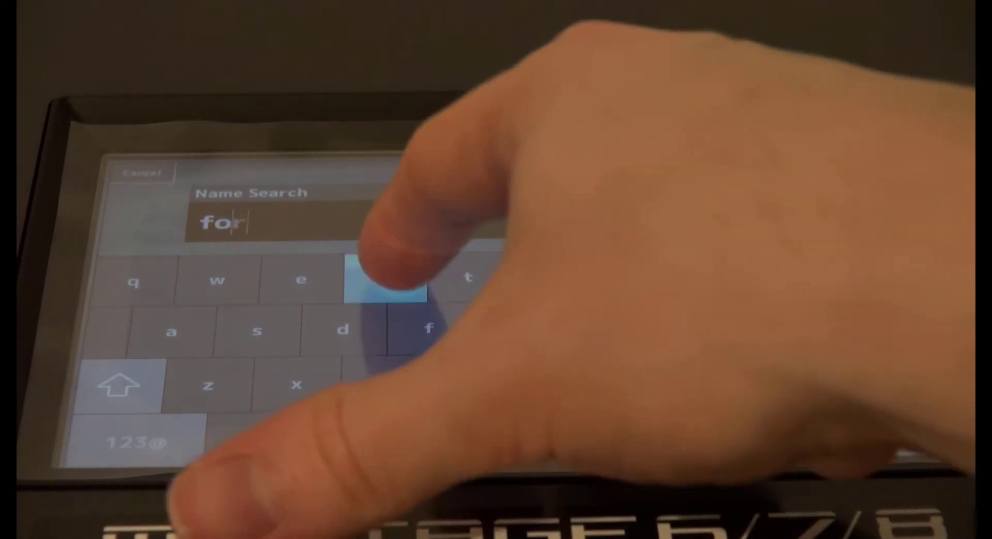
type("est")
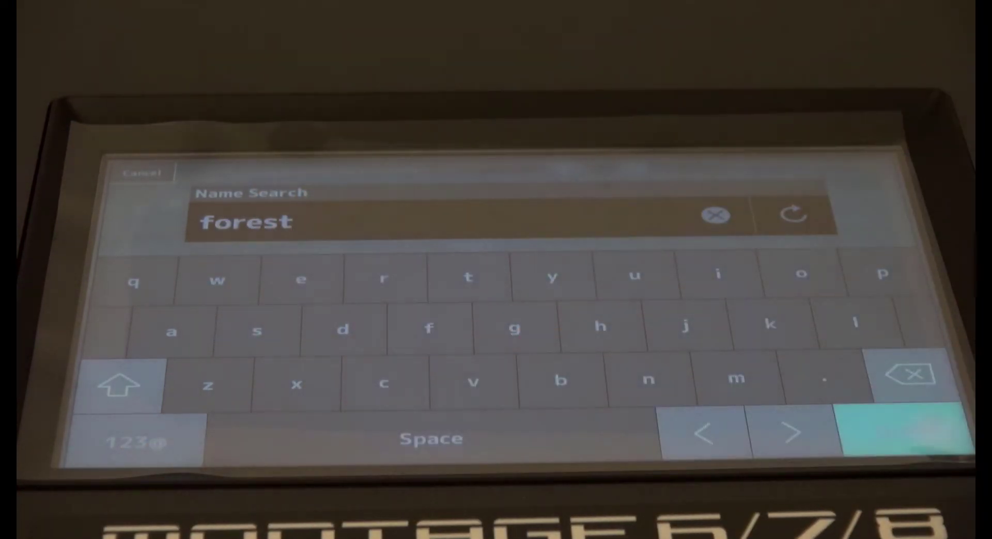
key("Return")
left_click(620, 313)
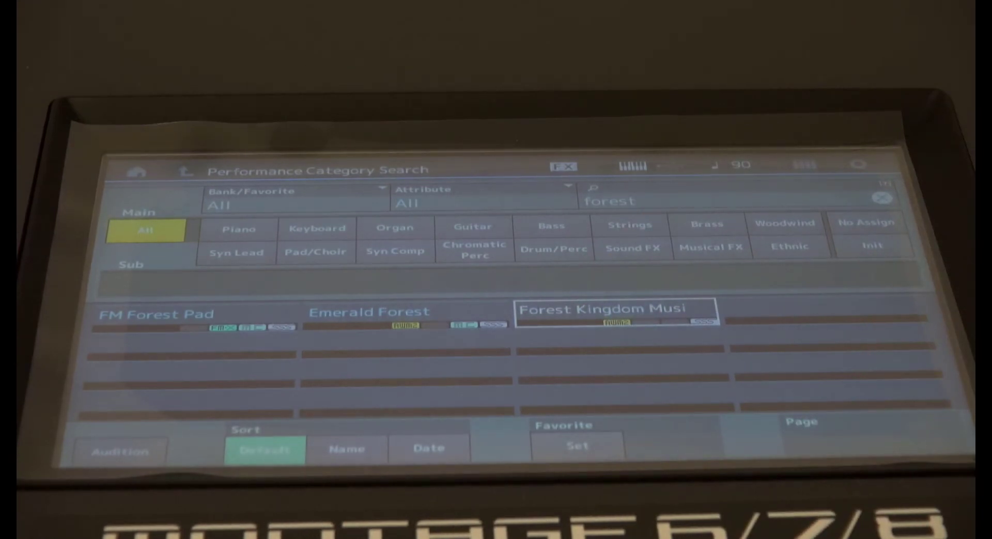
key("Escape")
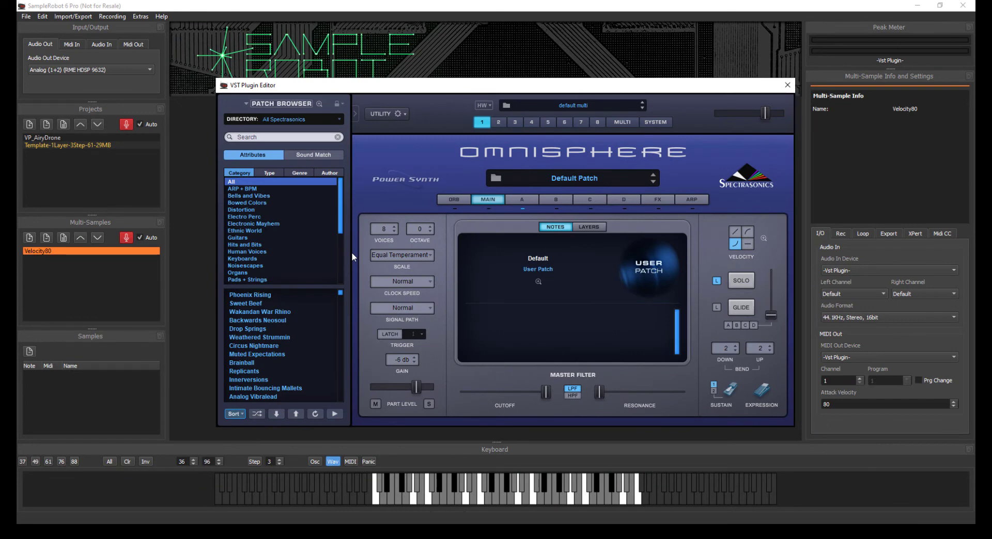
Step: Search the patch browser for "synth guitar", then load and audition the LA Synth Guitar patch
left_click(310, 137)
type("synth guitar")
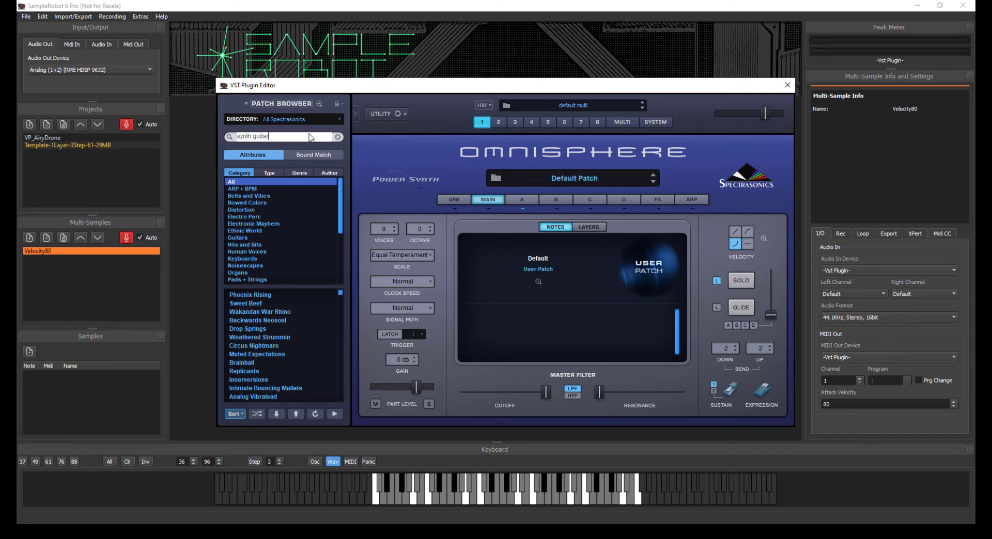
key("Return")
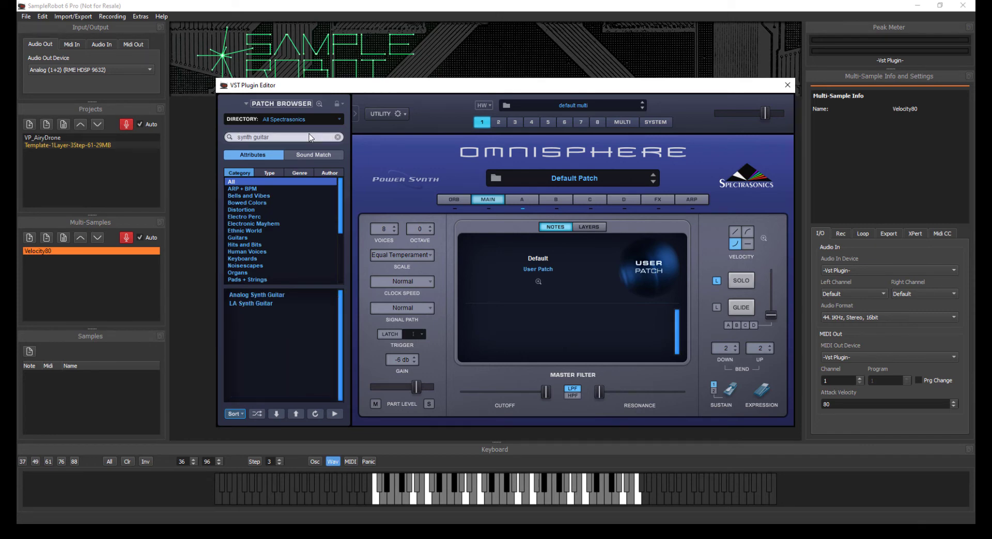
left_click(251, 305)
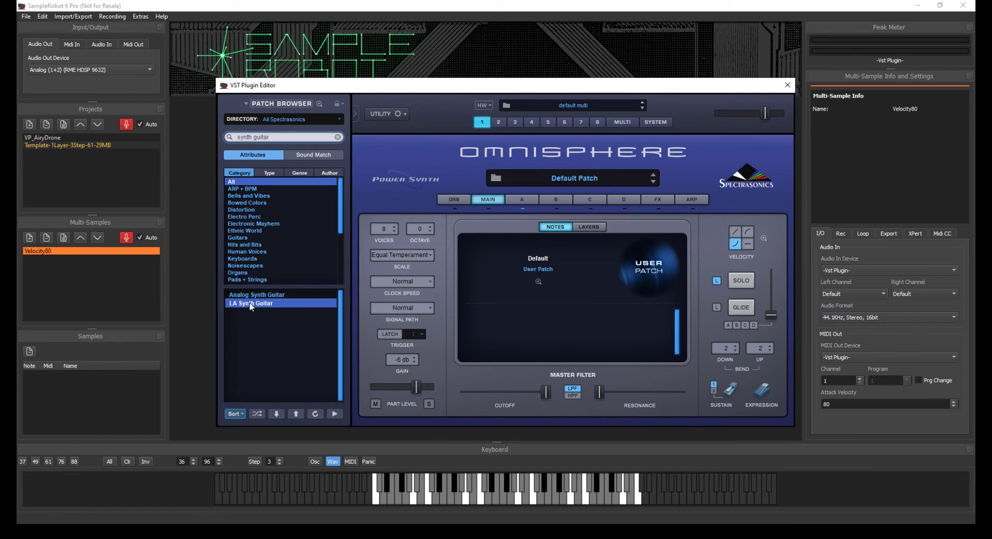
left_click(334, 414)
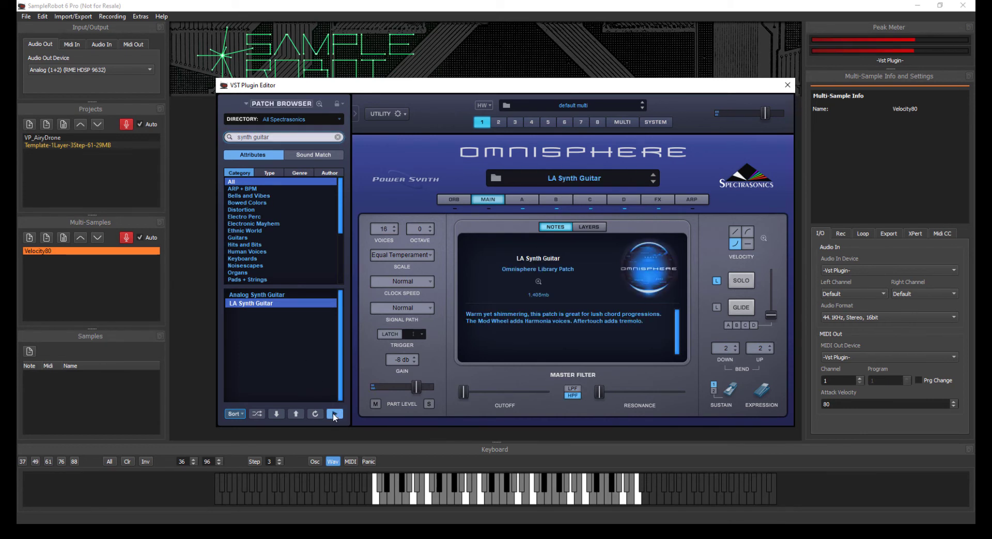
left_click(334, 414)
left_click(787, 88)
left_click(480, 203)
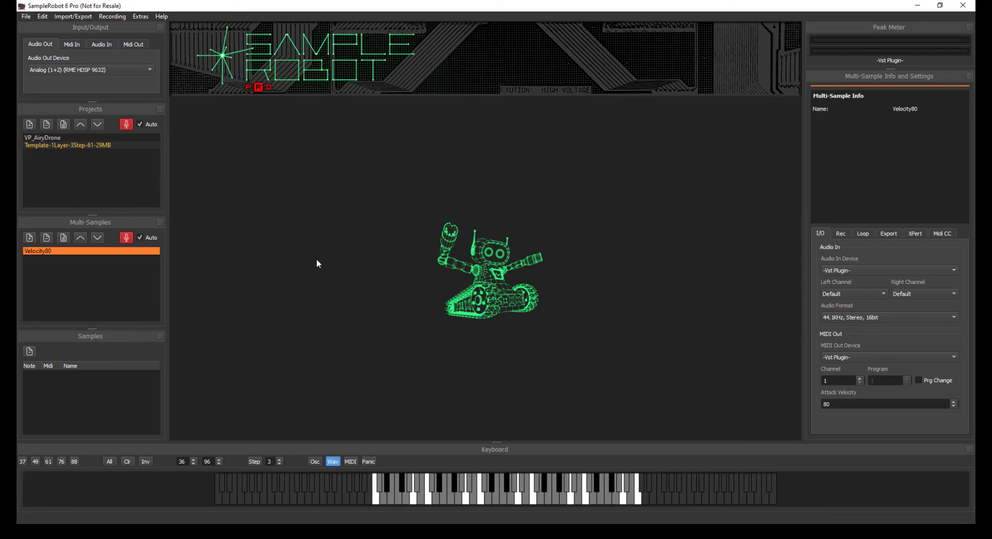
Step: Rename the Template-1Layer-3Step-61-29MB project as LA Synth Guitar
left_click(47, 144)
left_click(54, 147)
type("LA S")
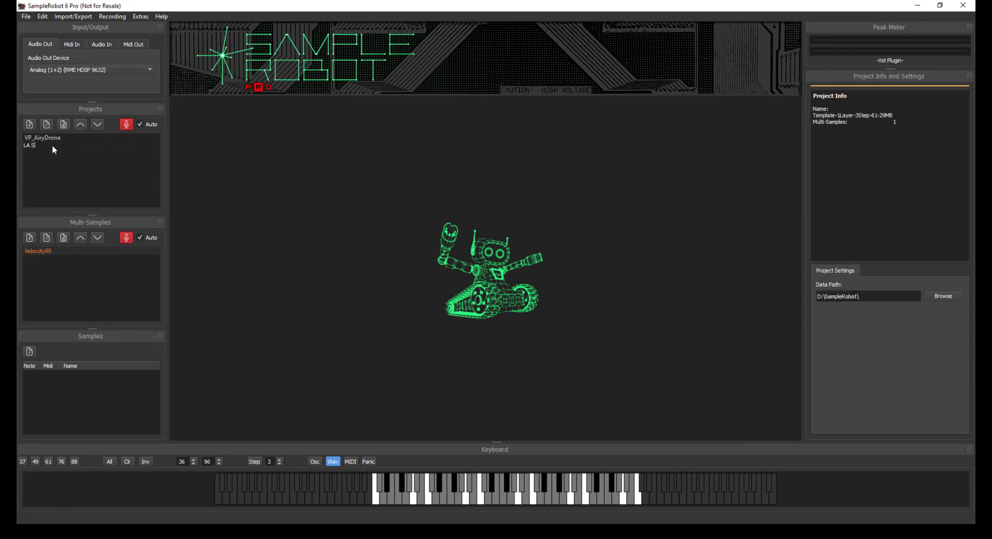
type("ynth Guitar")
key("Return")
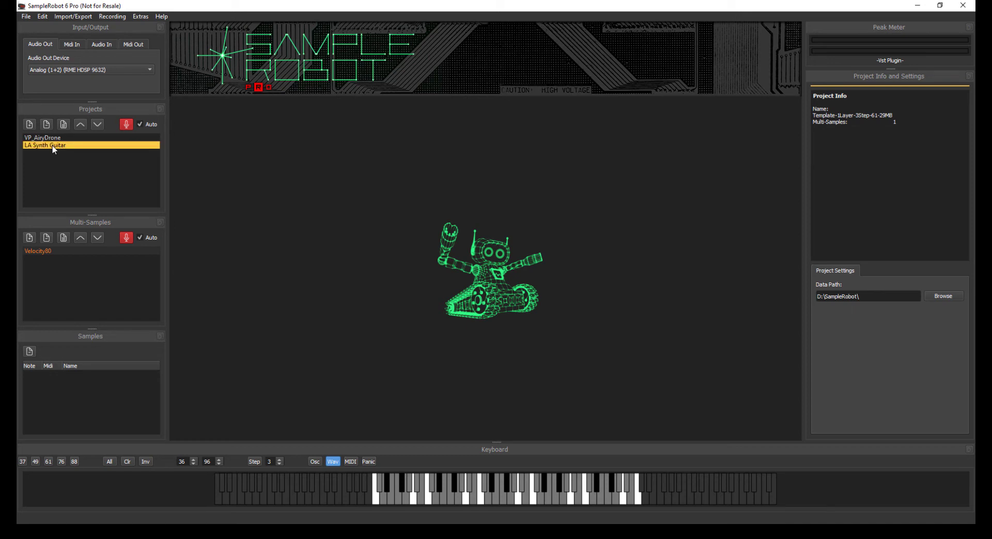
Step: Record the Velocity80 multi-sample of the LA Synth Guitar project automatically
left_click(88, 252)
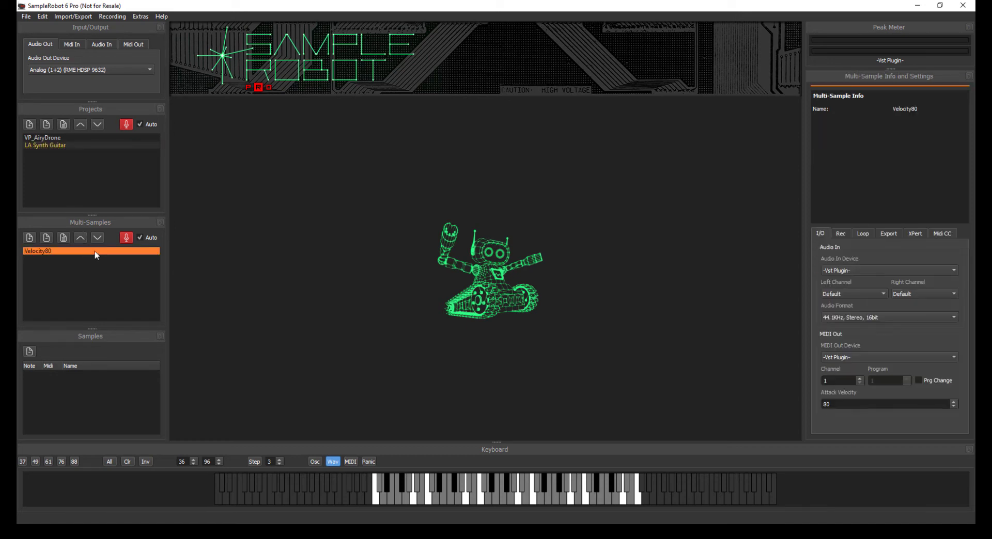
left_click(126, 238)
left_click(405, 352)
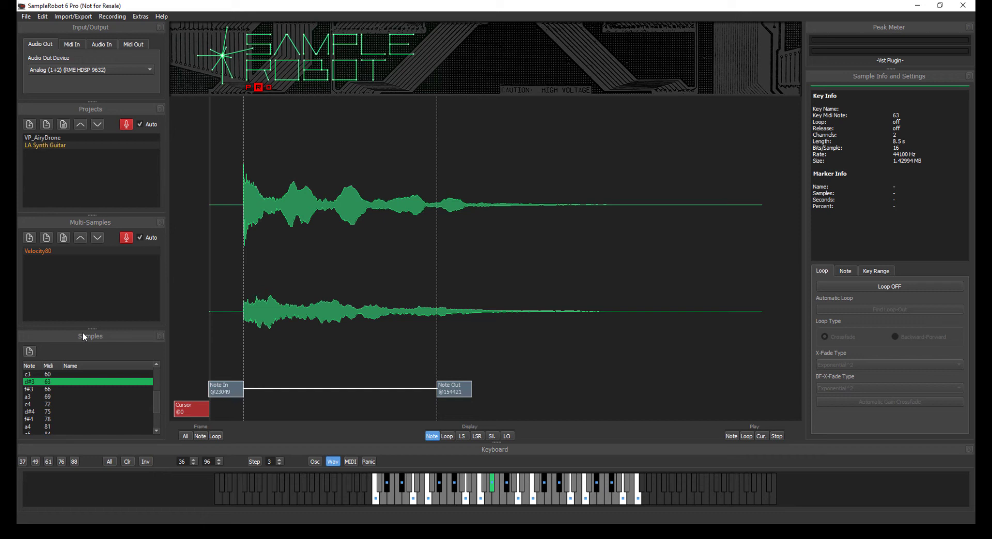
Step: Run Auto-Note with the multi-sample record settings on the selected multi-sample, leaving Auto-Loop off
left_click(41, 16)
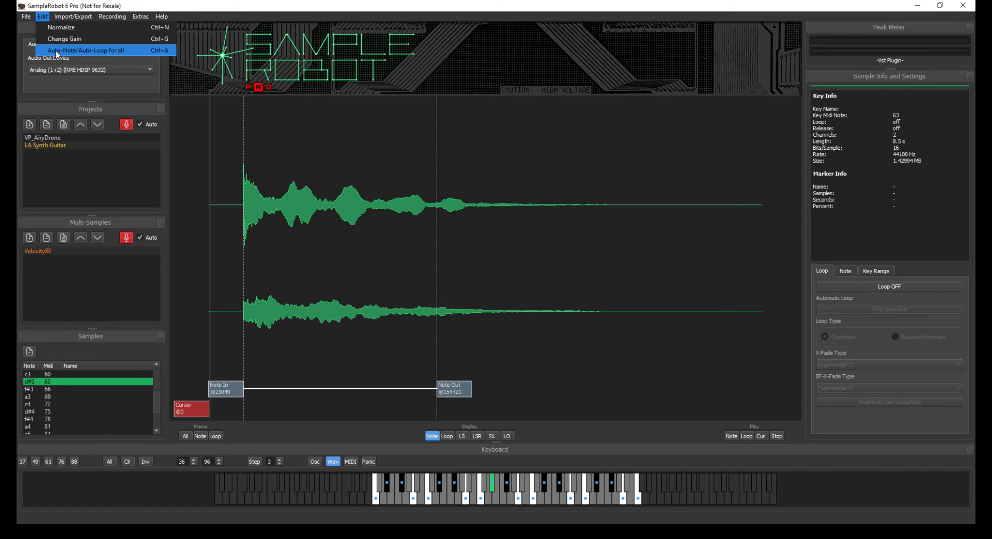
left_click(83, 50)
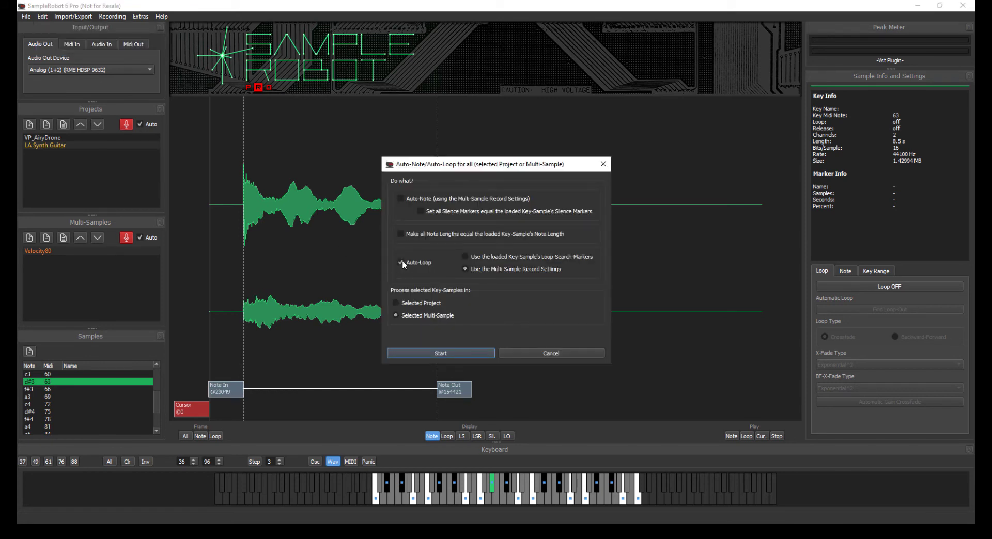
left_click(400, 198)
left_click(435, 354)
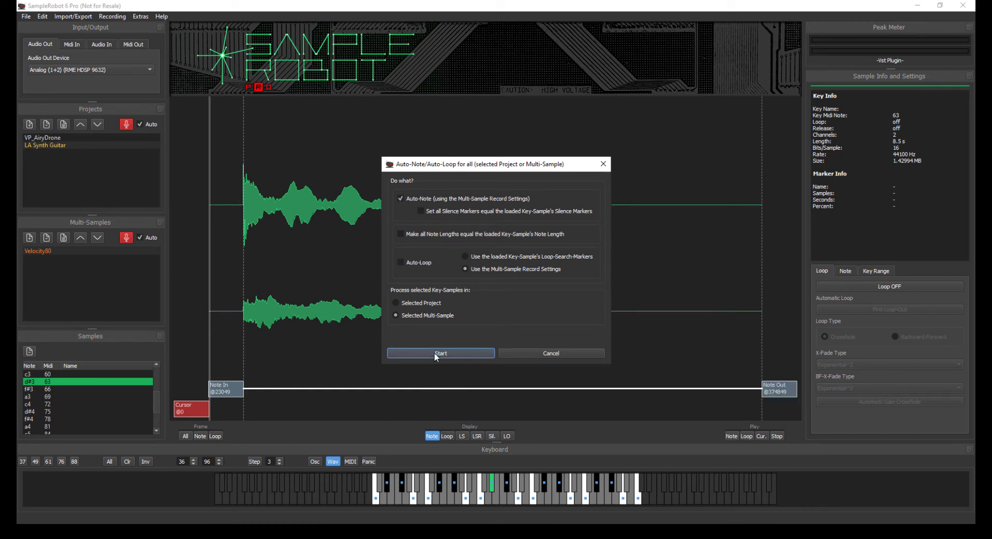
left_click(550, 355)
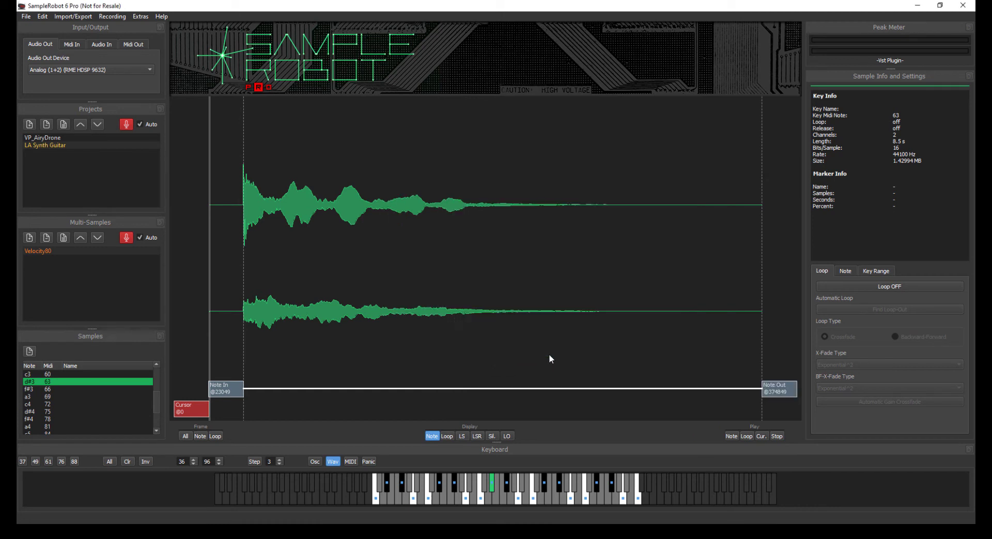
Step: Check the Note In and Note Out markers of the high samples f#5 and d#5
left_click(51, 419)
scroll(59, 408, "down", 2)
left_click(60, 407)
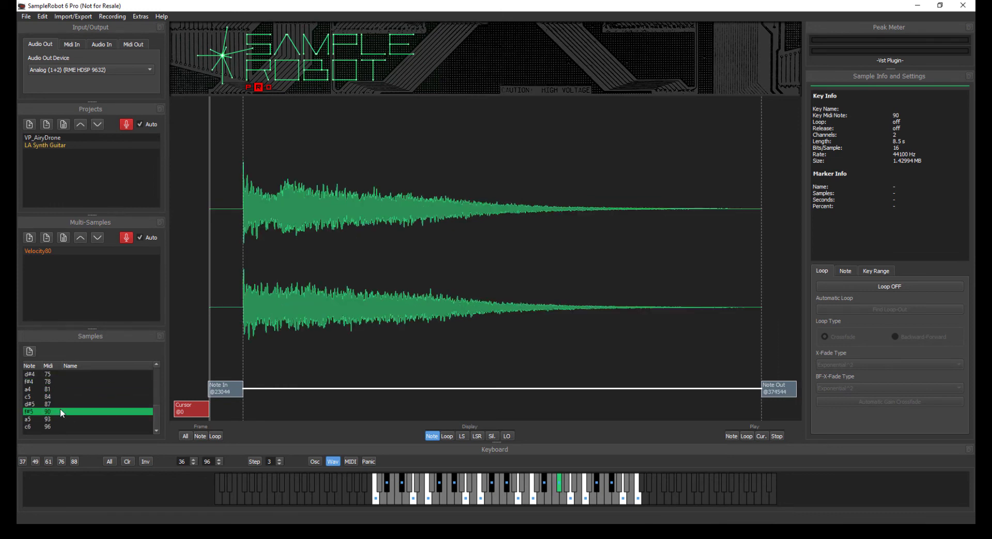
Step: Start exporting the selected project as WAV-Files, keeping the 44.1 kHz, 16 Bit and Stereo export settings
left_click(84, 19)
key("Down")
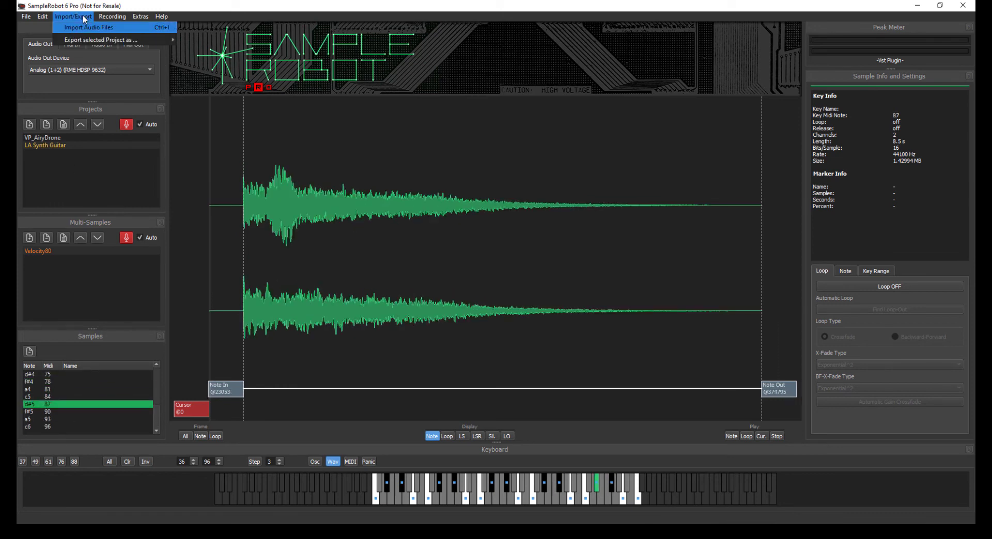
key("Down")
key("Right")
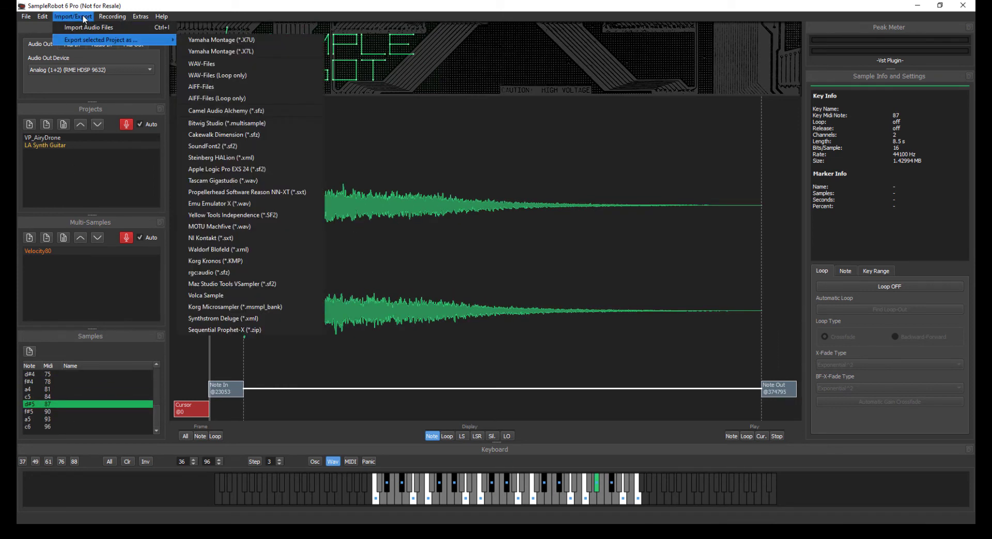
left_click(214, 63)
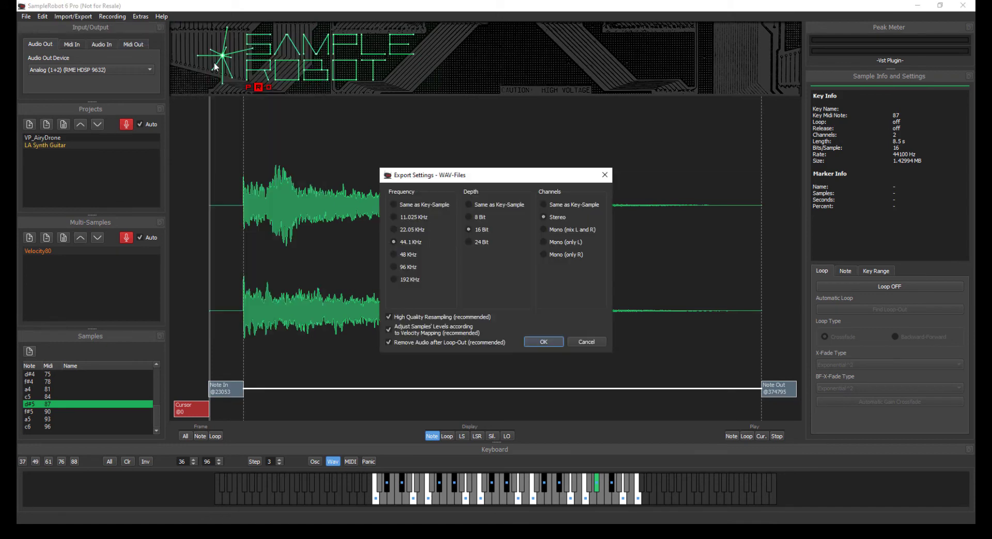
left_click(545, 342)
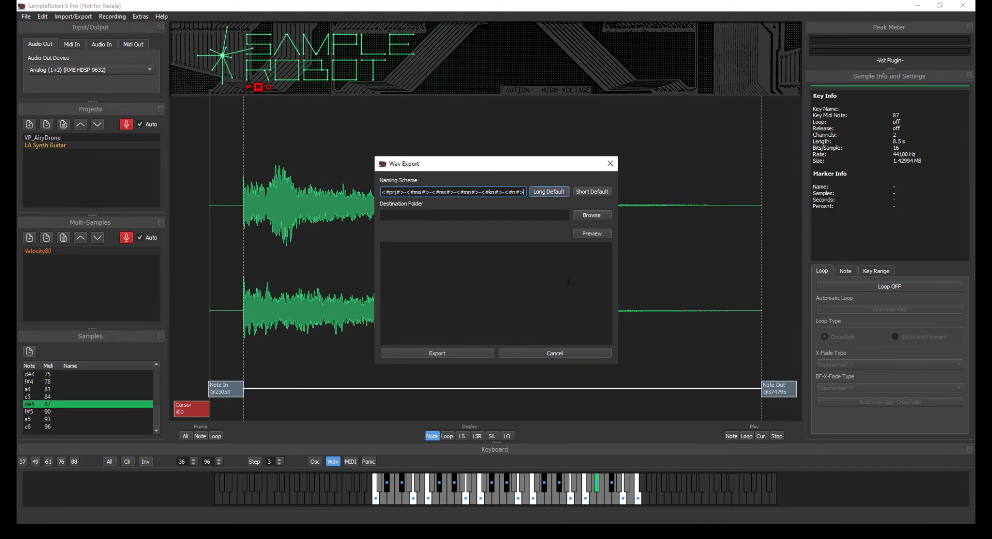
Step: Shorten the WAV naming scheme to <#prj#>-<#n#> and preview the resulting file names
left_click(586, 236)
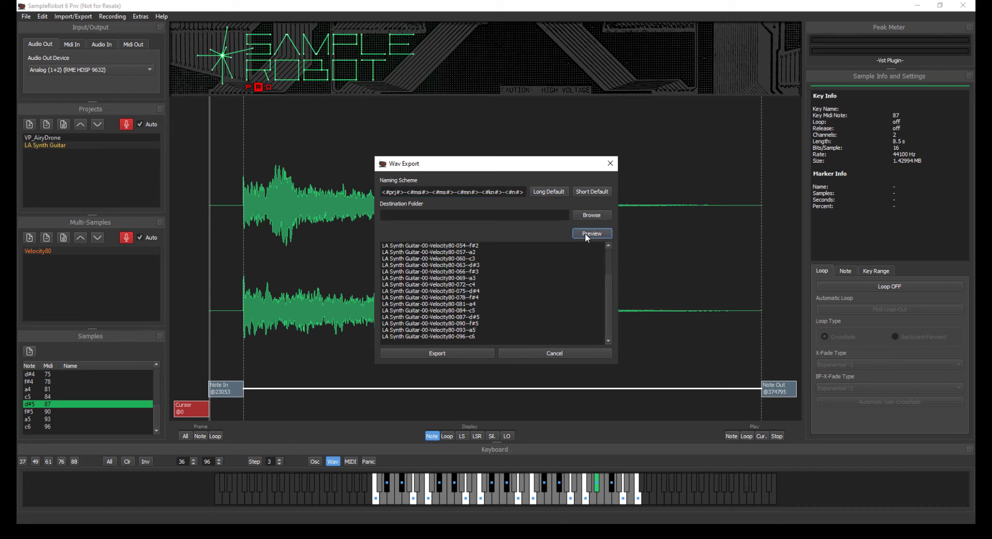
left_click(406, 192)
key("Delete")
key("Delete")
key("Delete")
key("Delete")
key("Delete")
key("Delete")
key("Delete")
key("Delete")
key("Delete")
key("Delete")
key("Delete")
key("Delete")
key("Delete")
key("Delete")
key("Delete")
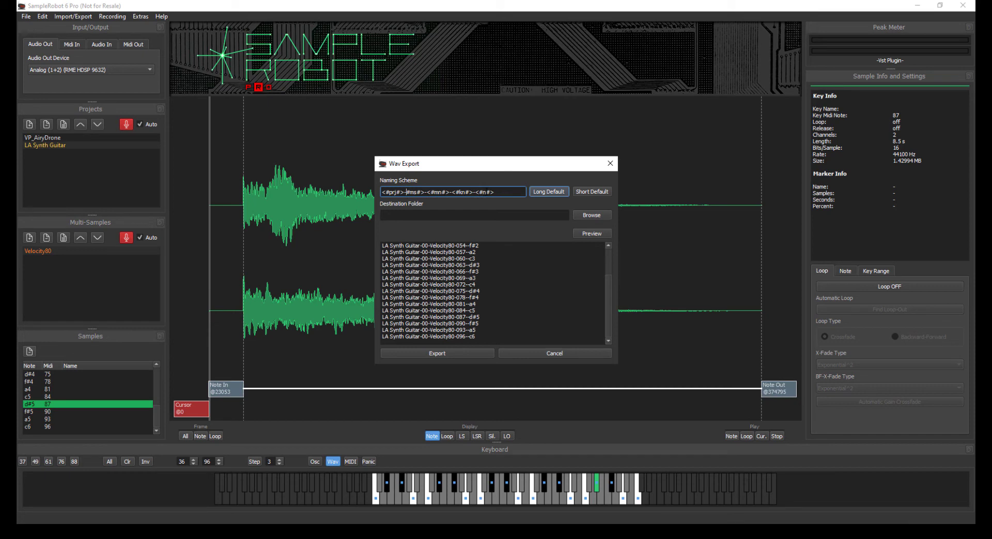
key("Delete")
key("Delete")
key("Delete")
key("Delete")
key("Delete")
key("Delete")
key("Delete")
key("Delete")
key("Delete")
key("Delete")
key("Delete")
key("Delete")
key("Delete")
key("Delete")
left_click(580, 233)
Step: Export the WAV files with D:\SampleRobot as the destination folder, accepting the shortened naming scheme
left_click(587, 216)
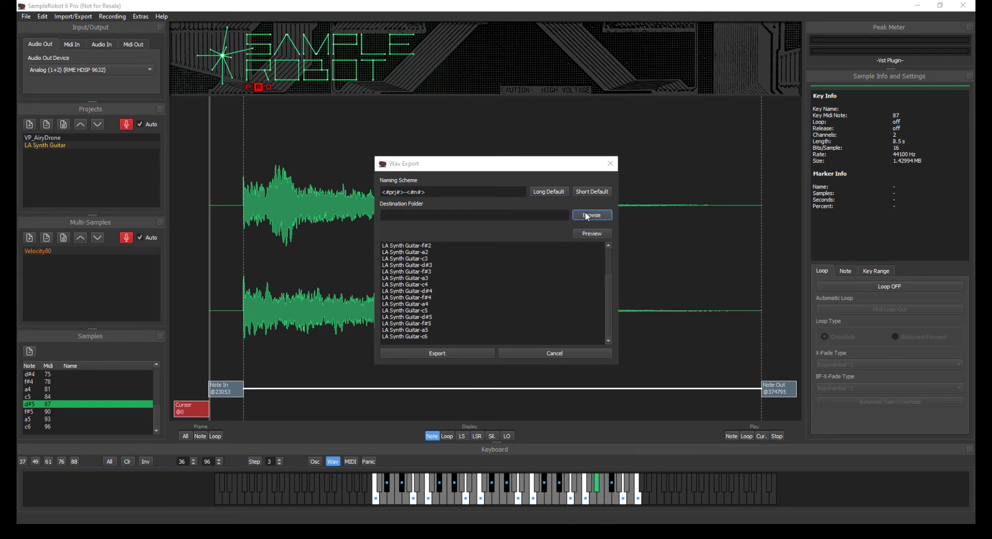
left_click(751, 426)
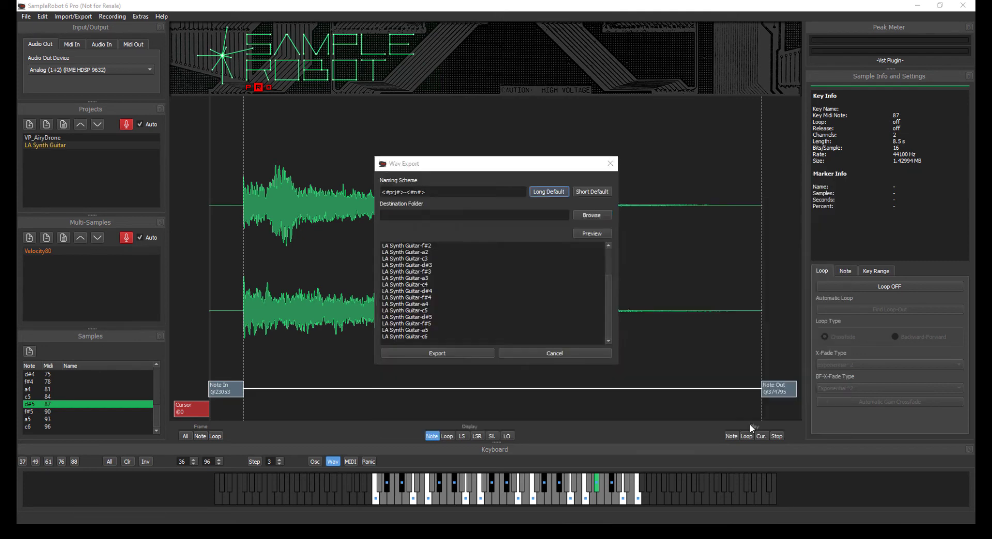
left_click(433, 354)
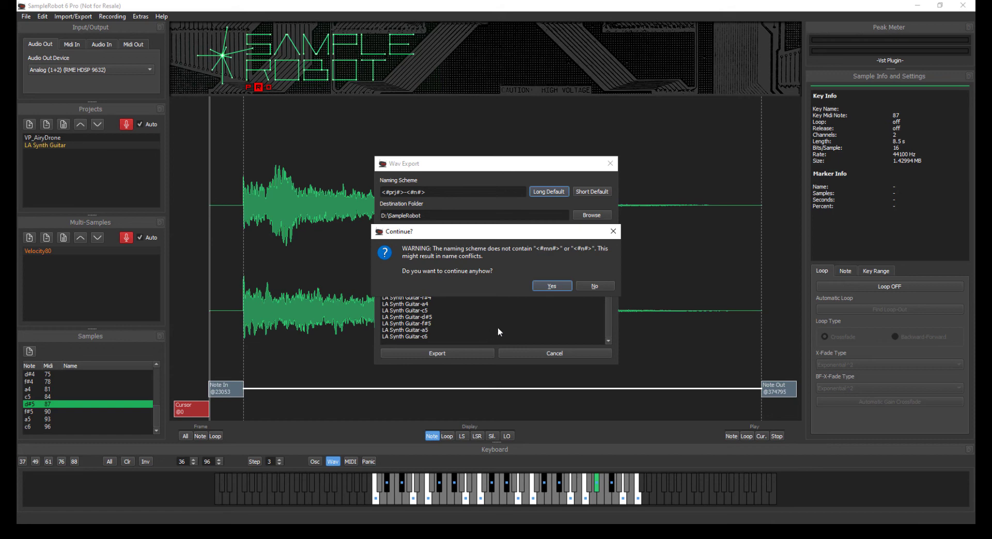
left_click(551, 286)
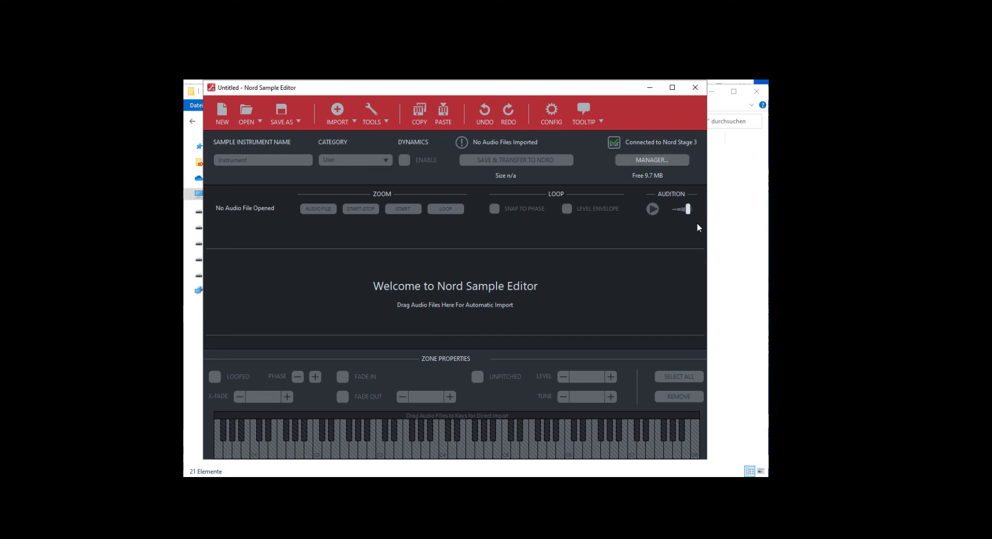
Step: Import the exported LA Synth Guitar WAV files into Nord Sample Editor and check zones A2, C3 and D#3
left_click(719, 271)
left_click_drag(371, 398, 425, 305)
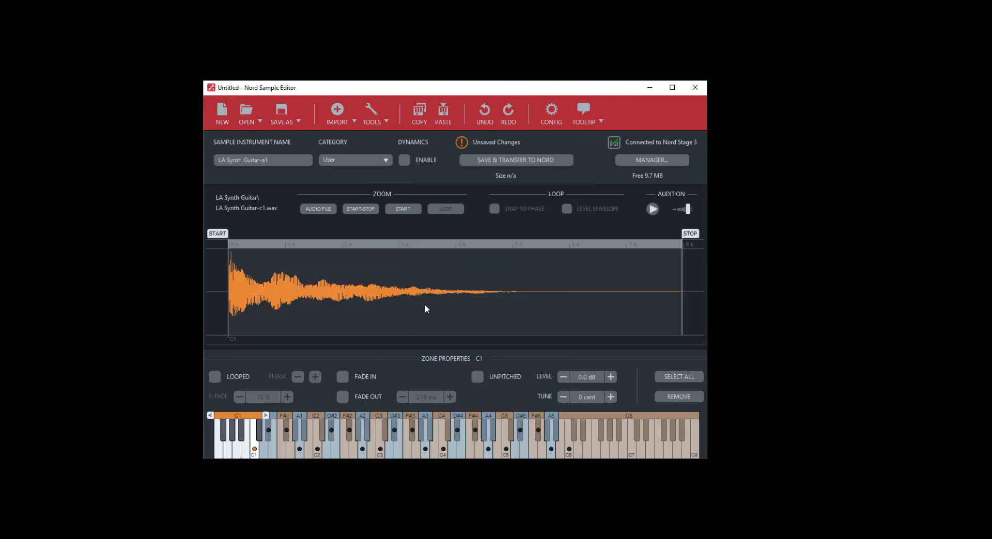
left_click(360, 447)
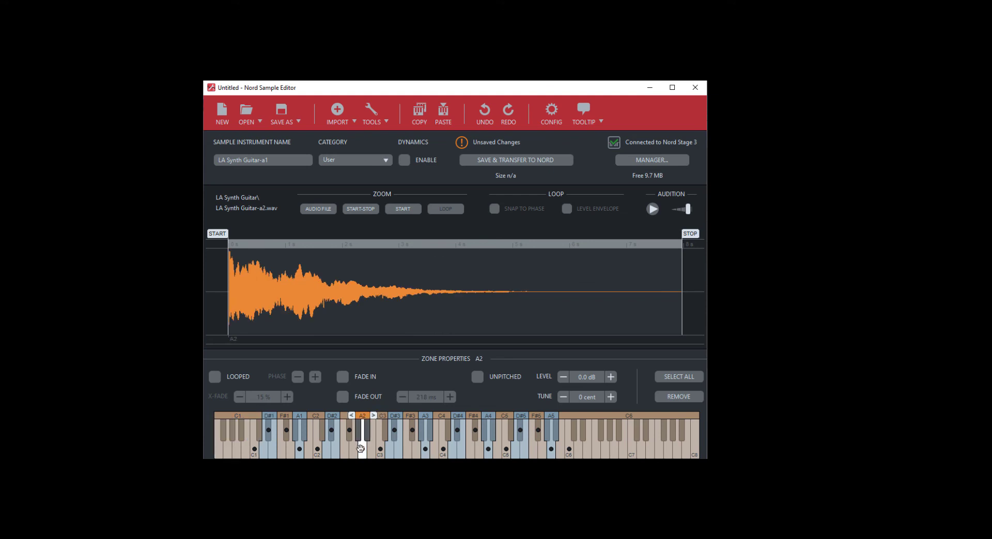
left_click(380, 447)
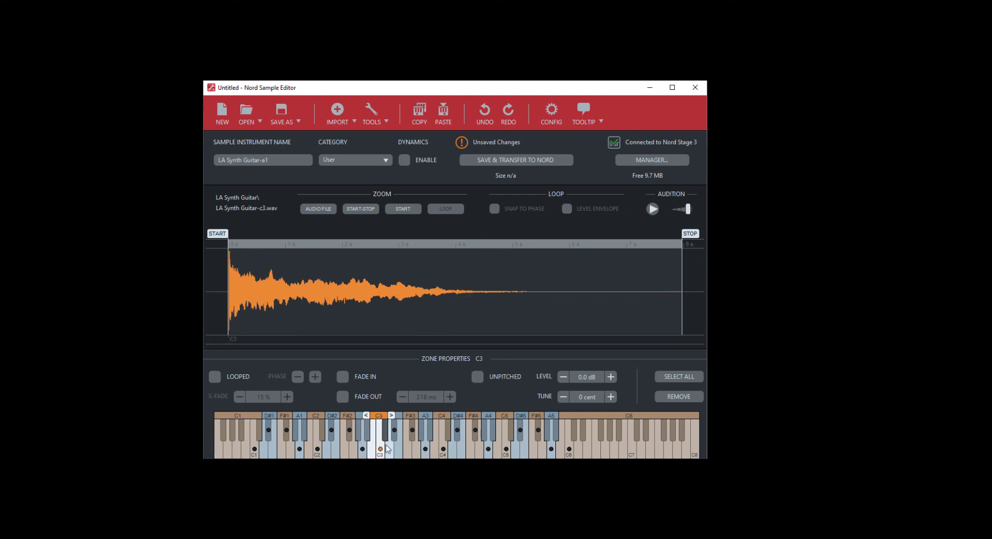
left_click(394, 437)
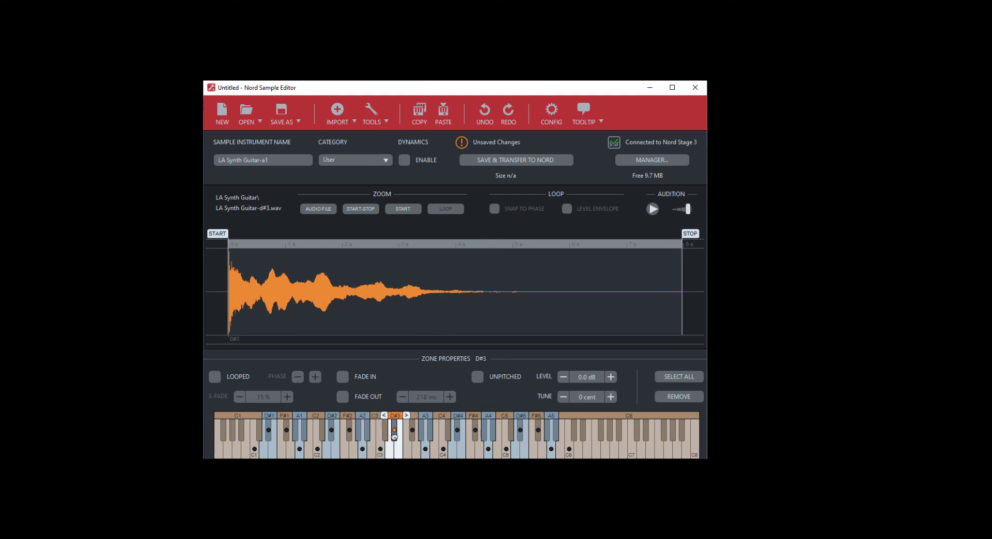
Step: Shorten the sample instrument name to LA Synth Guitar, then save and transfer it to the Nord
left_click(294, 161)
key("BackSpace")
key("BackSpace")
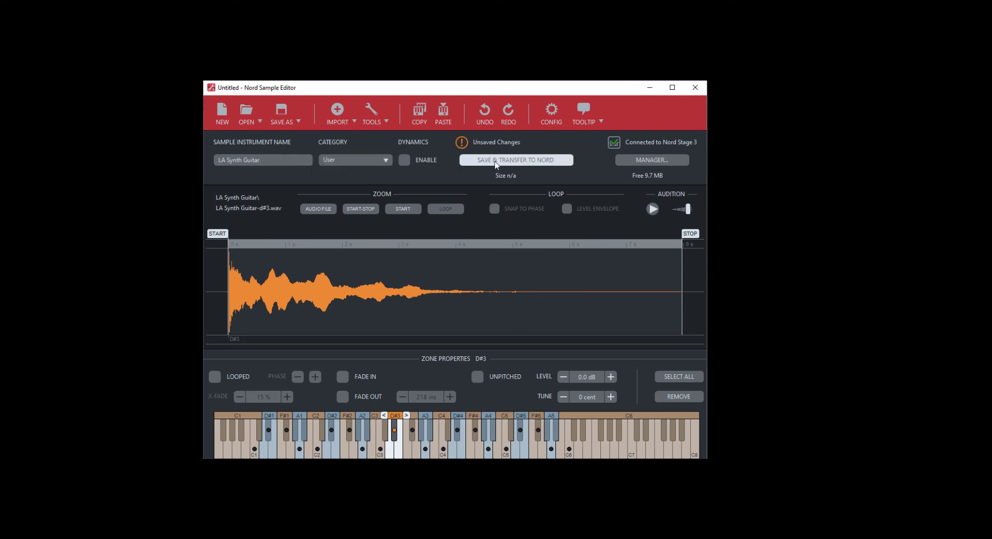
left_click(514, 162)
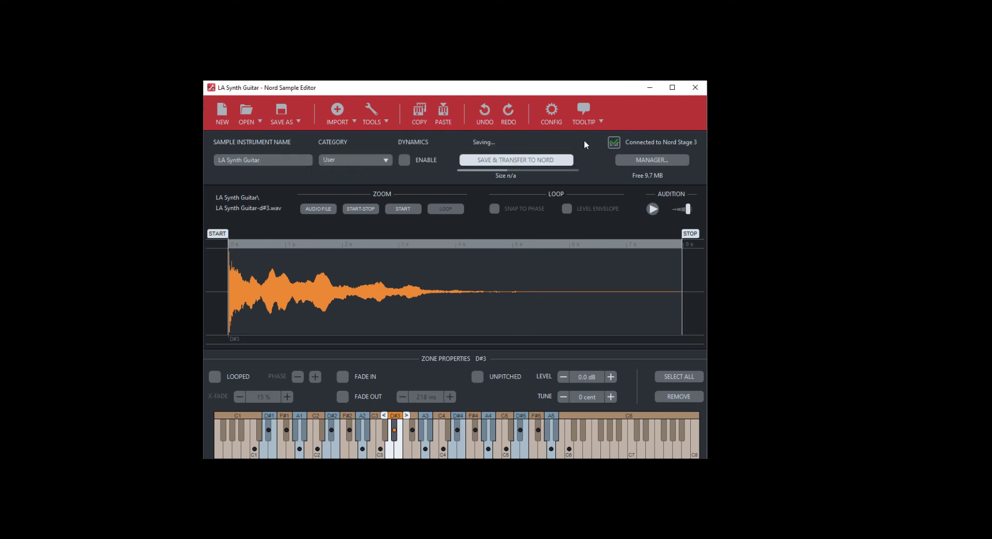